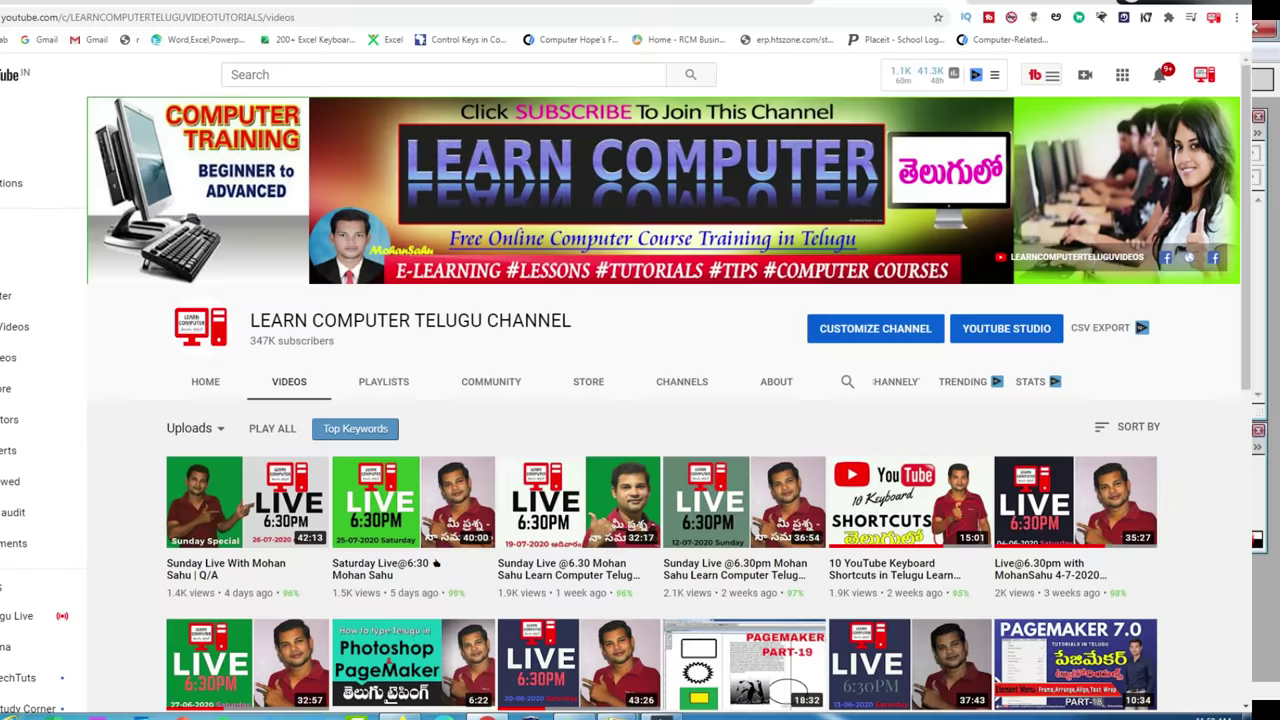
Step: Scroll down through the Windows Explorer window
{"action": "scroll", "coordinate": [436, 563], "scroll_direction": "down", "scroll_amount": 2}
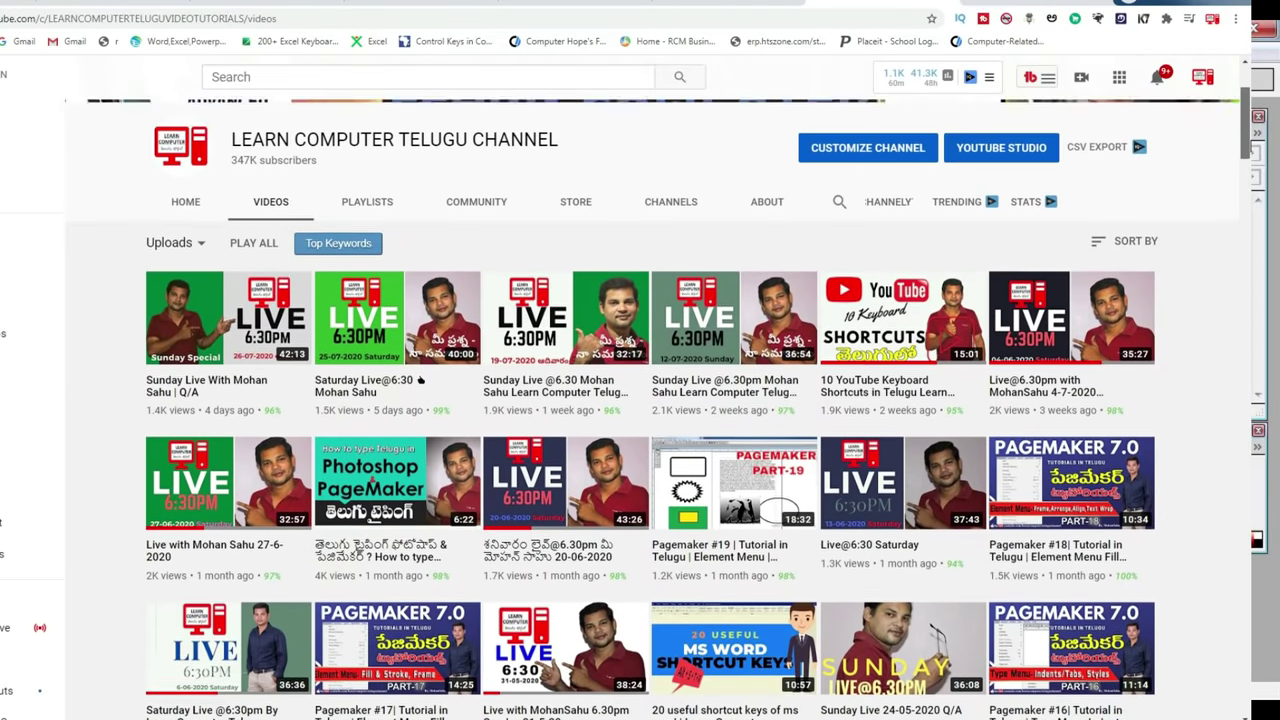
{"action": "scroll", "coordinate": [420, 346], "scroll_direction": "down", "scroll_amount": 2}
{"action": "scroll", "coordinate": [420, 346], "scroll_direction": "down", "scroll_amount": 3}
{"action": "scroll", "coordinate": [420, 346], "scroll_direction": "down", "scroll_amount": 4}
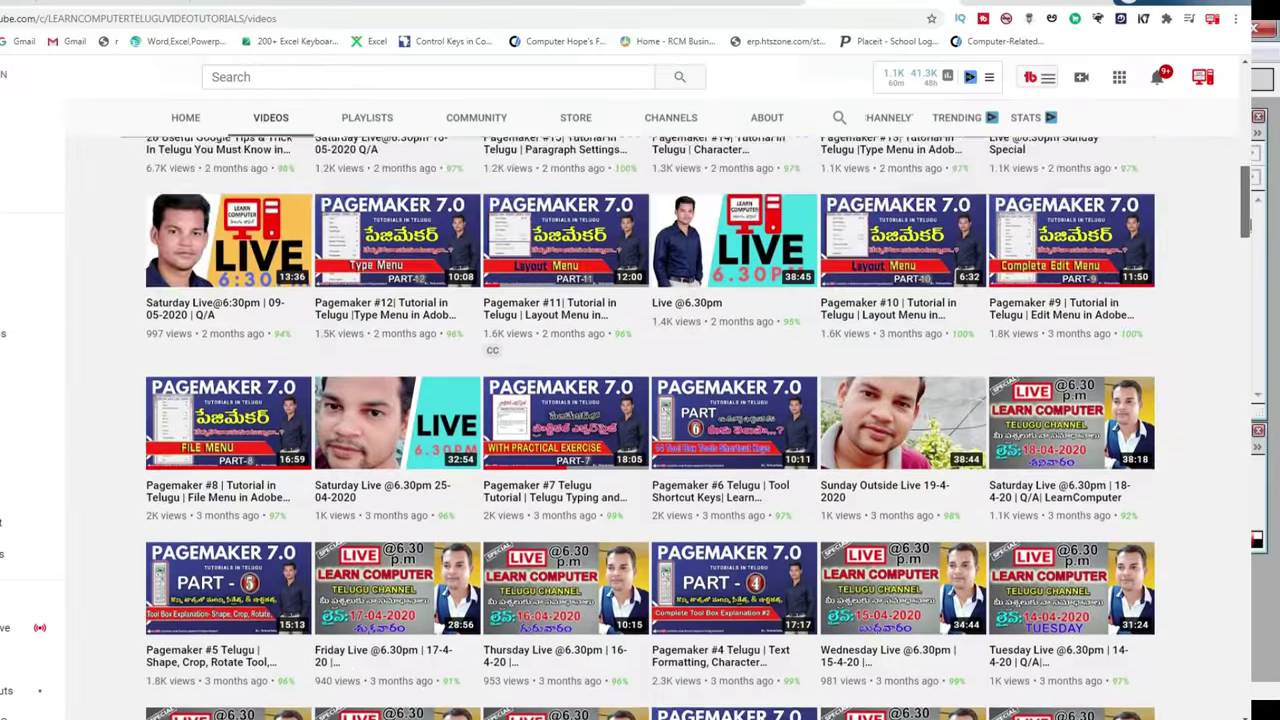
{"action": "scroll", "coordinate": [640, 430], "scroll_direction": "down", "scroll_amount": 2}
{"action": "scroll", "coordinate": [640, 430], "scroll_direction": "down", "scroll_amount": 2}
{"action": "scroll", "coordinate": [640, 430], "scroll_direction": "down", "scroll_amount": 3}
{"action": "scroll", "coordinate": [640, 430], "scroll_direction": "down", "scroll_amount": 2}
{"action": "scroll", "coordinate": [640, 430], "scroll_direction": "down", "scroll_amount": 2}
{"action": "scroll", "coordinate": [640, 430], "scroll_direction": "down", "scroll_amount": 3}
{"action": "scroll", "coordinate": [640, 430], "scroll_direction": "down", "scroll_amount": 2}
{"action": "scroll", "coordinate": [640, 430], "scroll_direction": "down", "scroll_amount": 2}
{"action": "scroll", "coordinate": [640, 430], "scroll_direction": "down", "scroll_amount": 3}
{"action": "scroll", "coordinate": [640, 430], "scroll_direction": "down", "scroll_amount": 2}
{"action": "scroll", "coordinate": [640, 430], "scroll_direction": "down", "scroll_amount": 2}
{"action": "scroll", "coordinate": [640, 430], "scroll_direction": "down", "scroll_amount": 5}
{"action": "scroll", "coordinate": [640, 430], "scroll_direction": "down", "scroll_amount": 5}
{"action": "scroll", "coordinate": [640, 430], "scroll_direction": "down", "scroll_amount": 3}
{"action": "scroll", "coordinate": [640, 430], "scroll_direction": "down", "scroll_amount": 5}
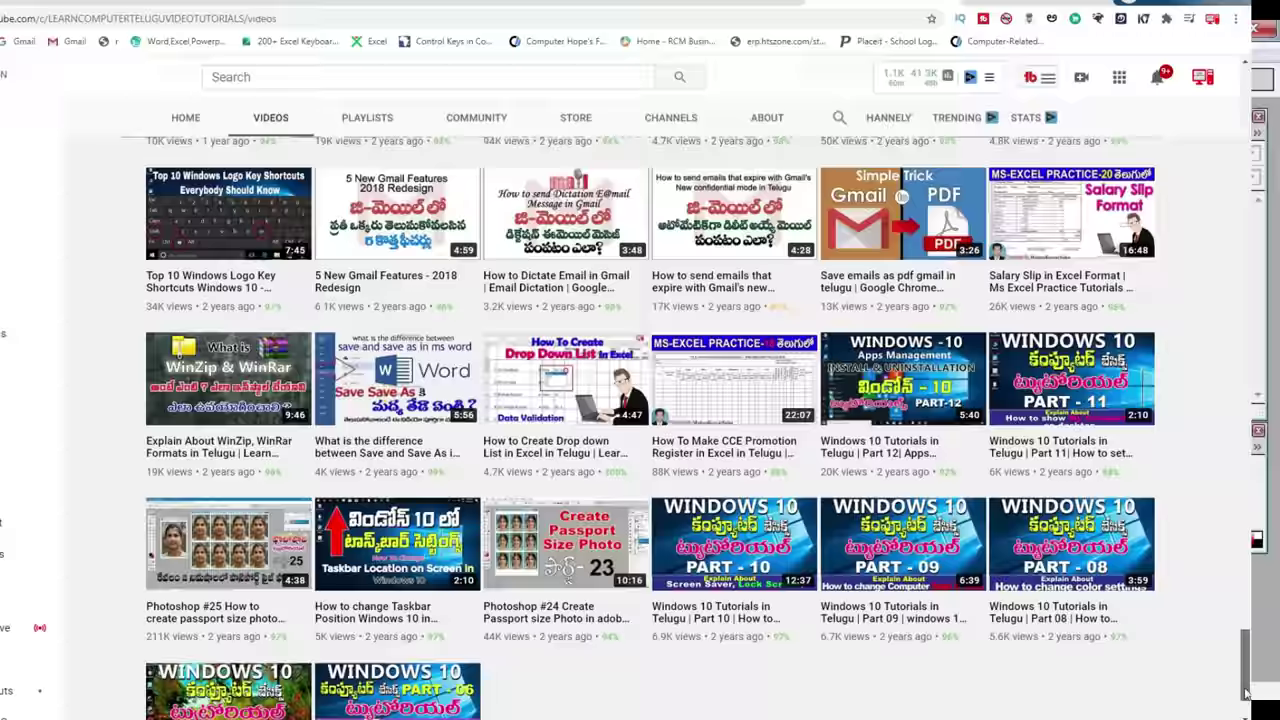
{"action": "scroll", "coordinate": [640, 430], "scroll_direction": "down", "scroll_amount": 3}
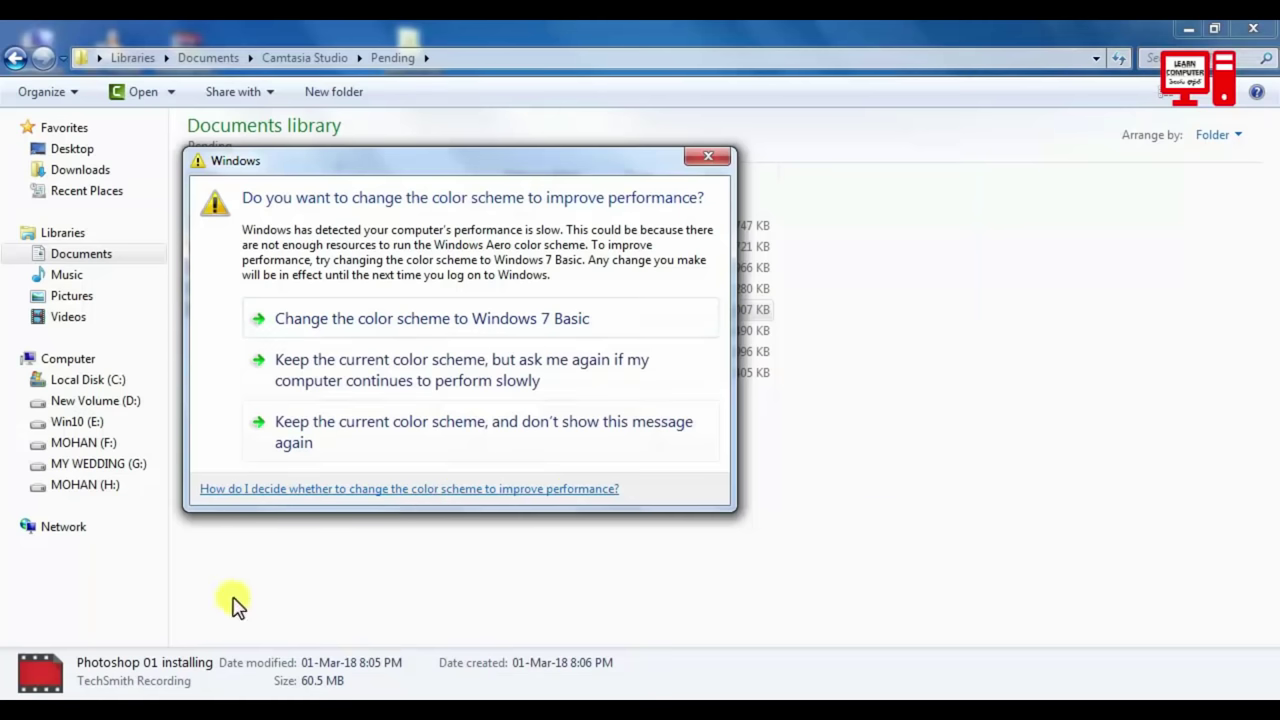
Step: Launch Adobe Photoshop 7.0 from Start > All Programs
{"action": "left_click", "coordinate": [28, 708]}
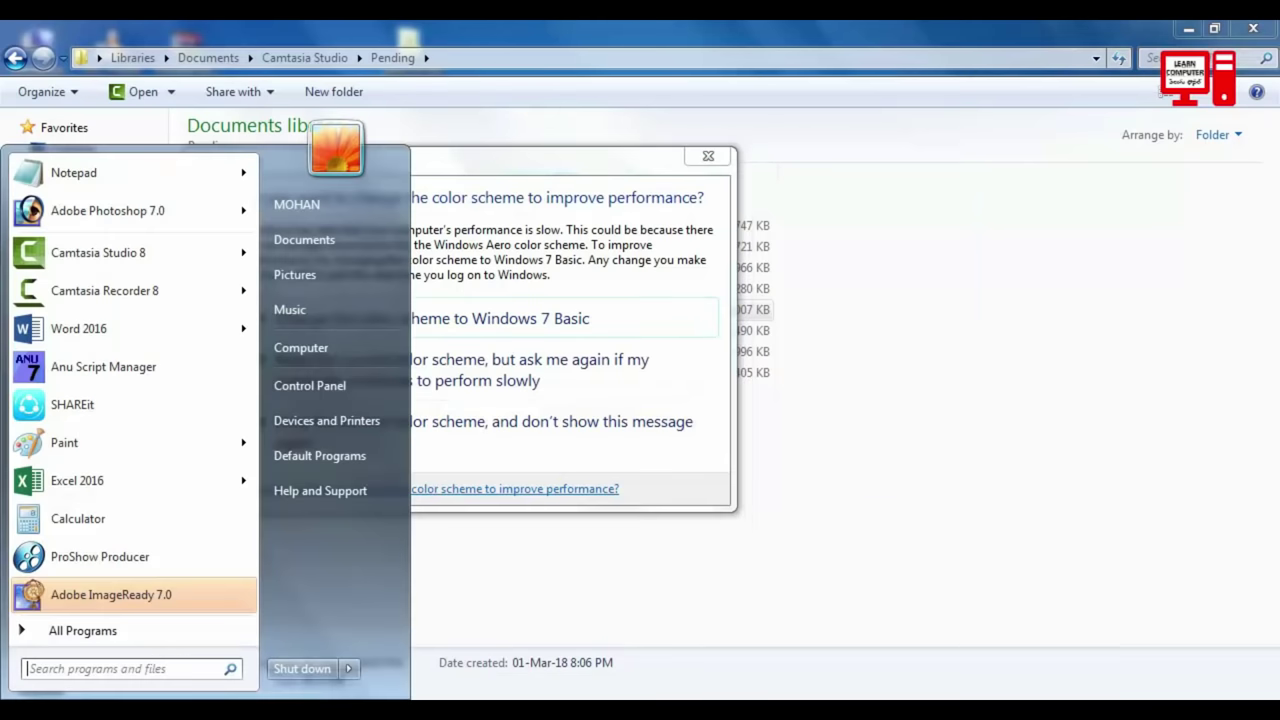
{"action": "left_click", "coordinate": [35, 632]}
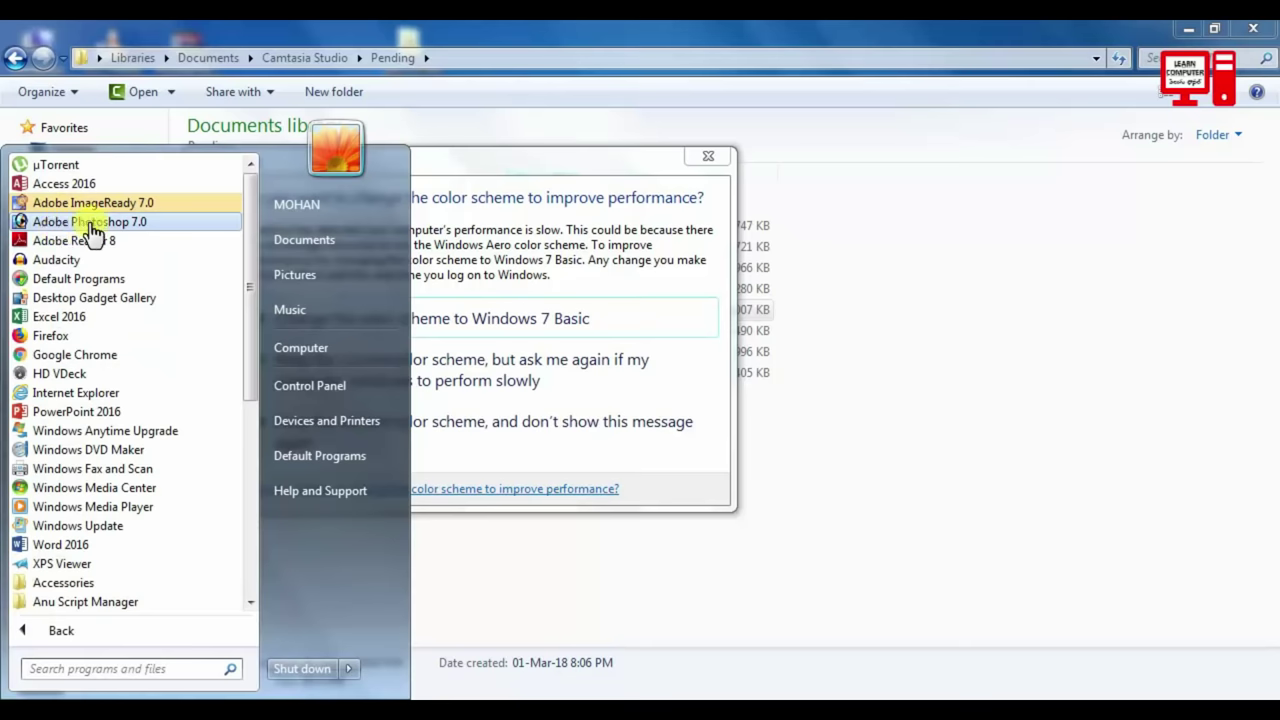
{"action": "left_click", "coordinate": [56, 224]}
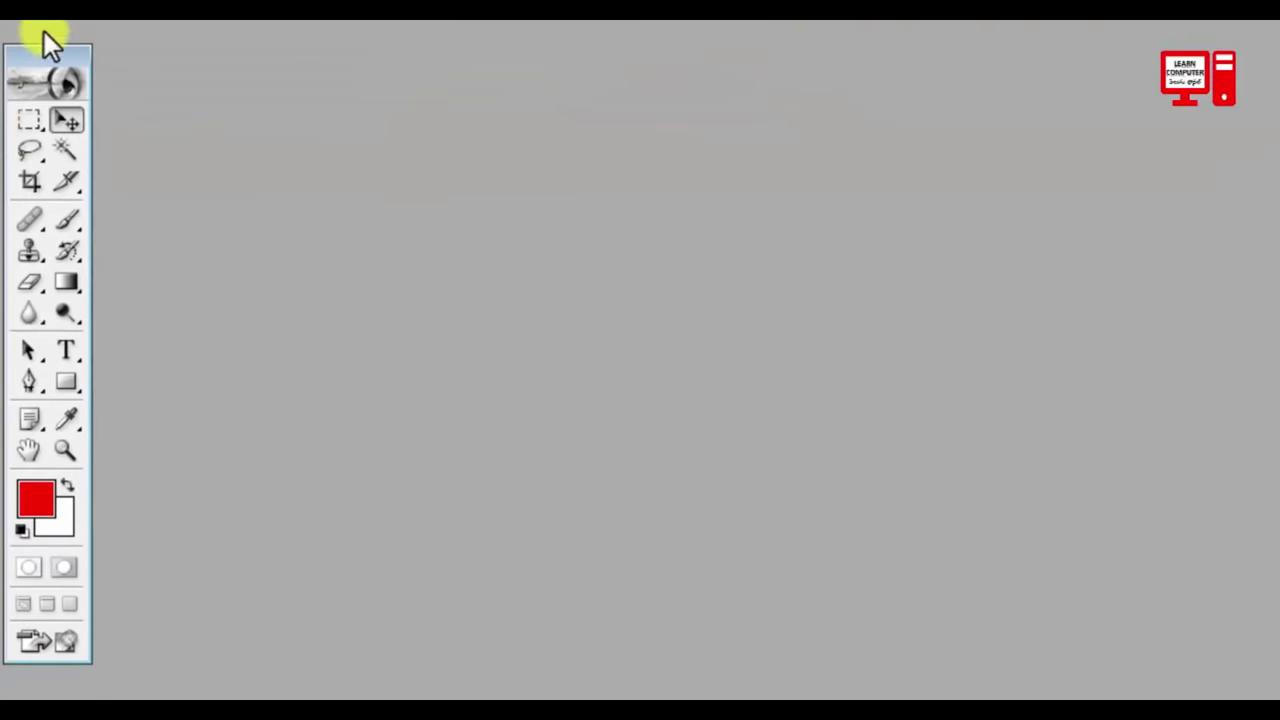
Step: Nudge the toolbox palette slightly and bring up the File menu
{"action": "left_click_drag", "start_coordinate": [61, 51], "coordinate": [75, 54]}
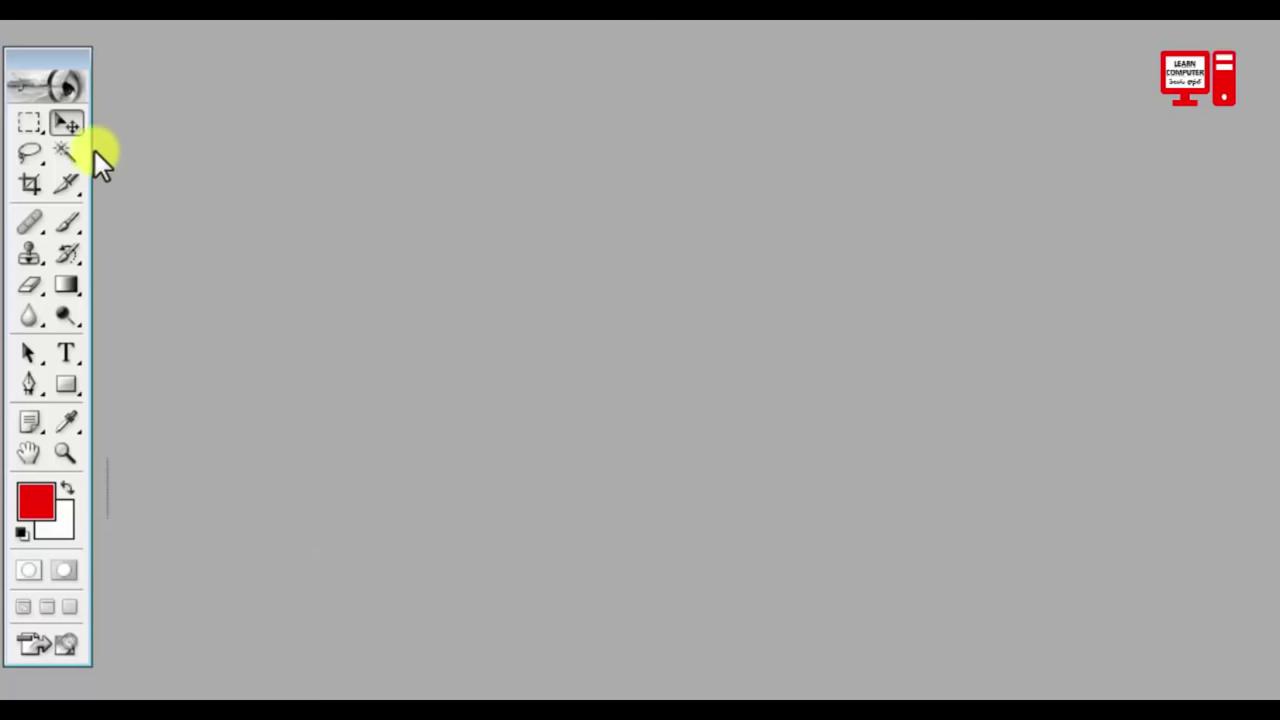
{"action": "left_click_drag", "start_coordinate": [26, 66], "coordinate": [34, 62]}
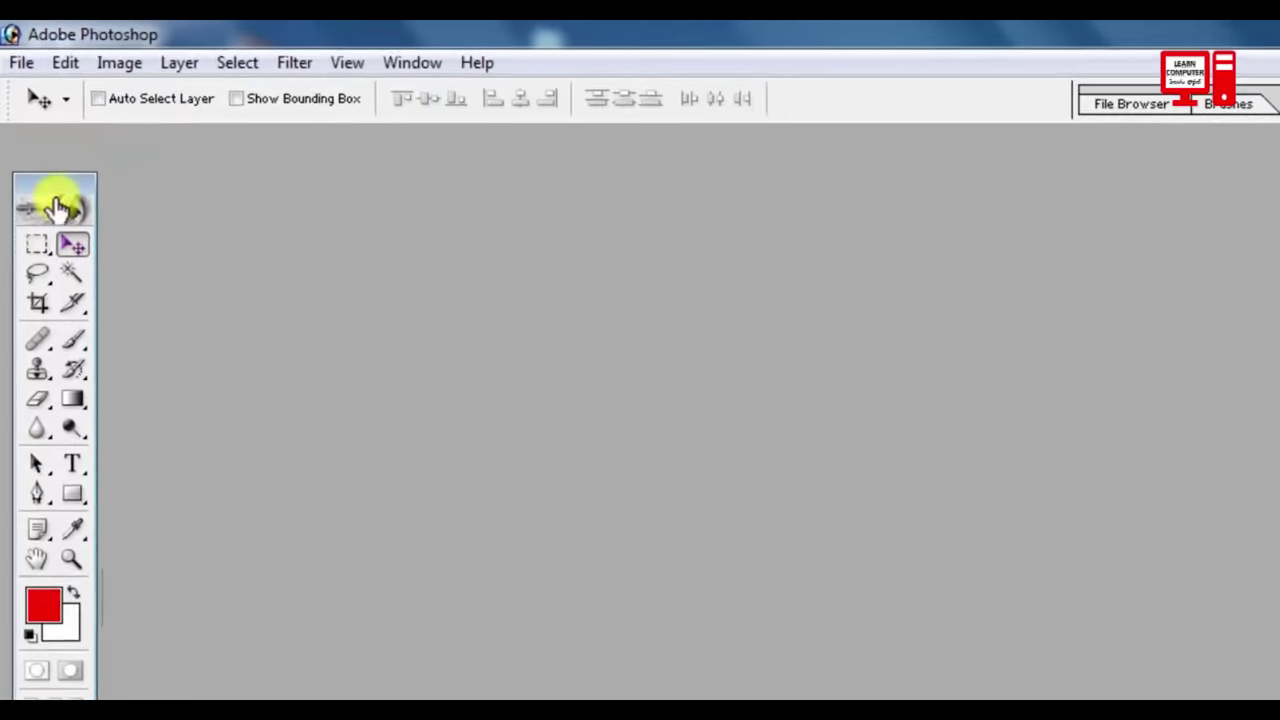
{"action": "left_click", "coordinate": [16, 51]}
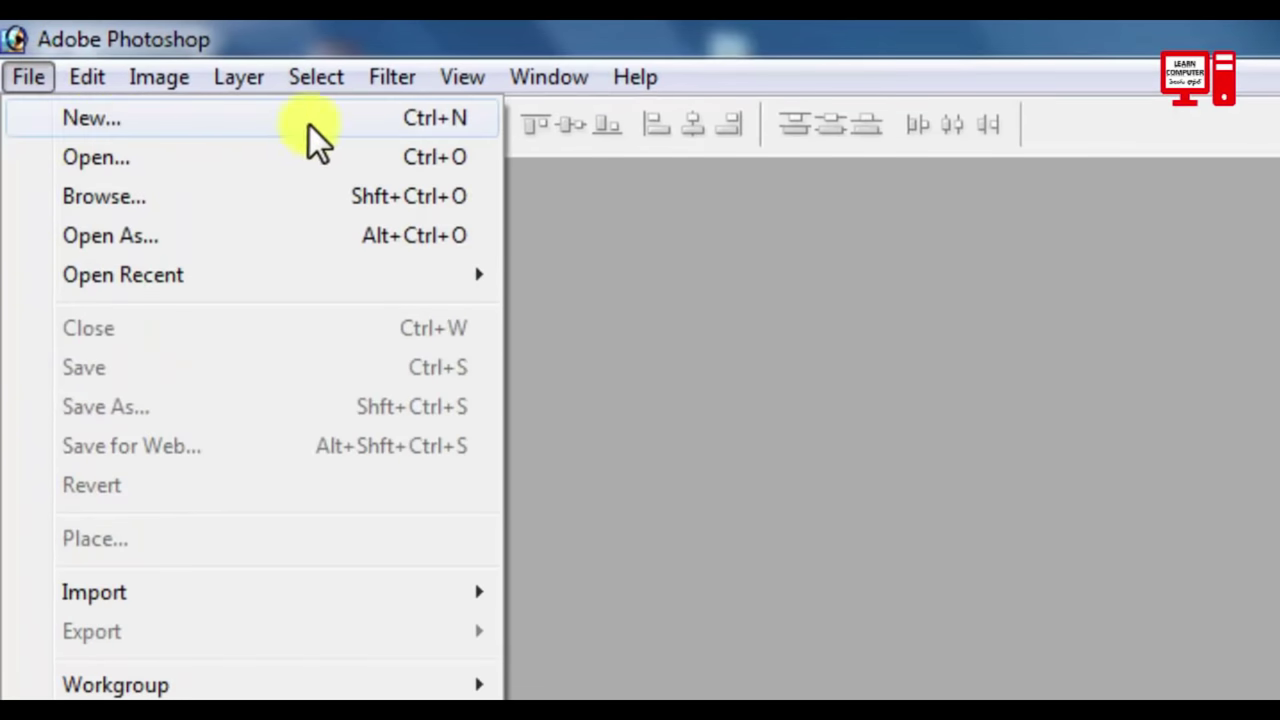
Step: Start a new document named 'sample', leaving the Preset Sizes list unchanged
{"action": "left_click", "coordinate": [425, 127]}
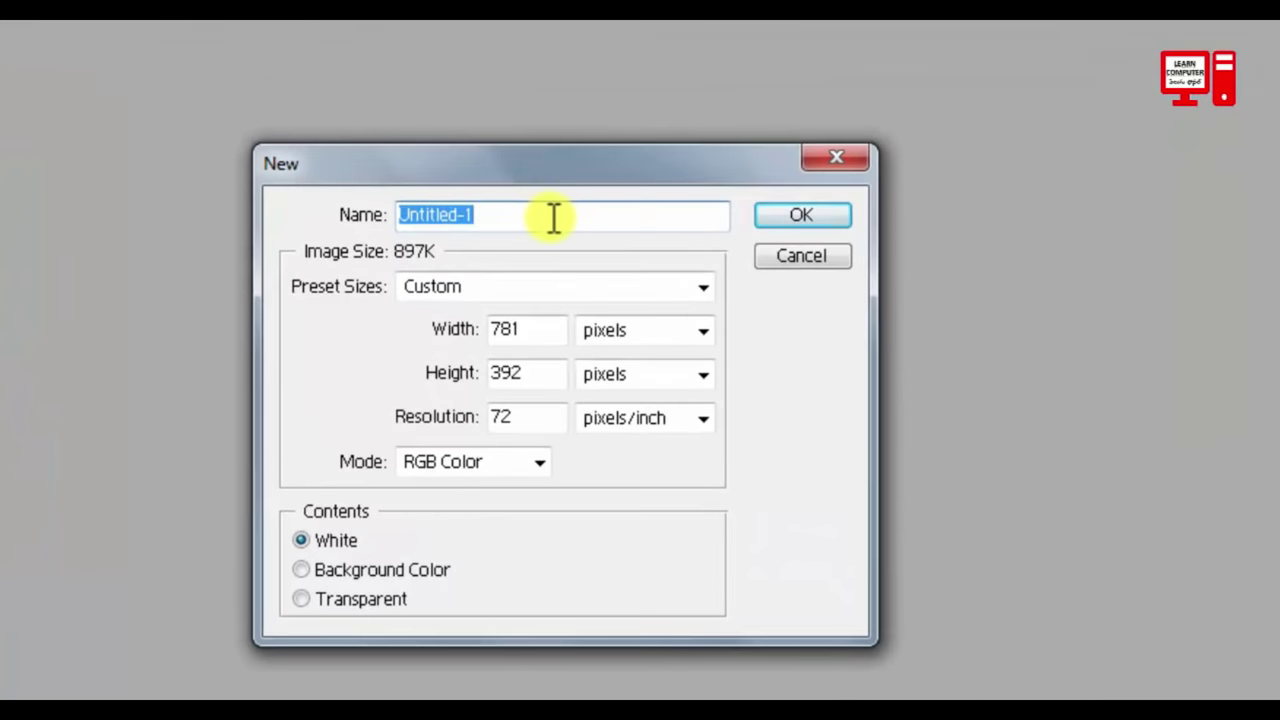
{"action": "type", "text": "sample"}
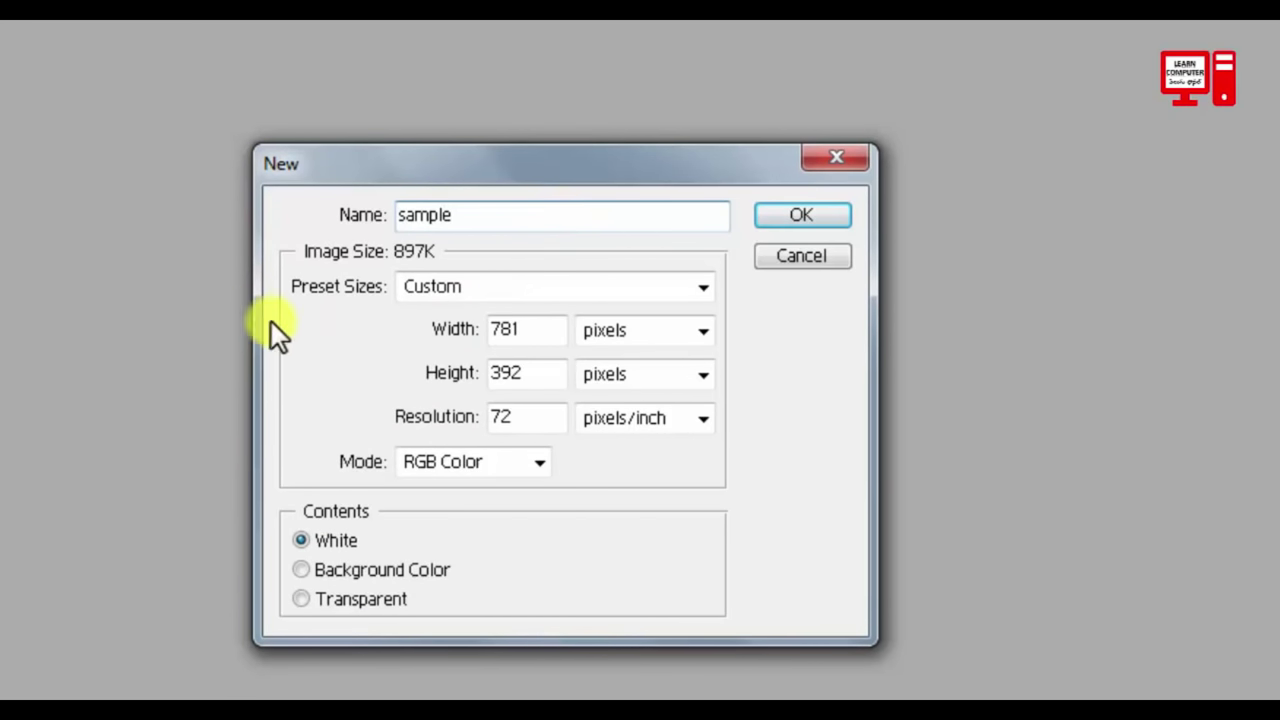
{"action": "left_click", "coordinate": [684, 287]}
{"action": "left_click", "coordinate": [309, 174]}
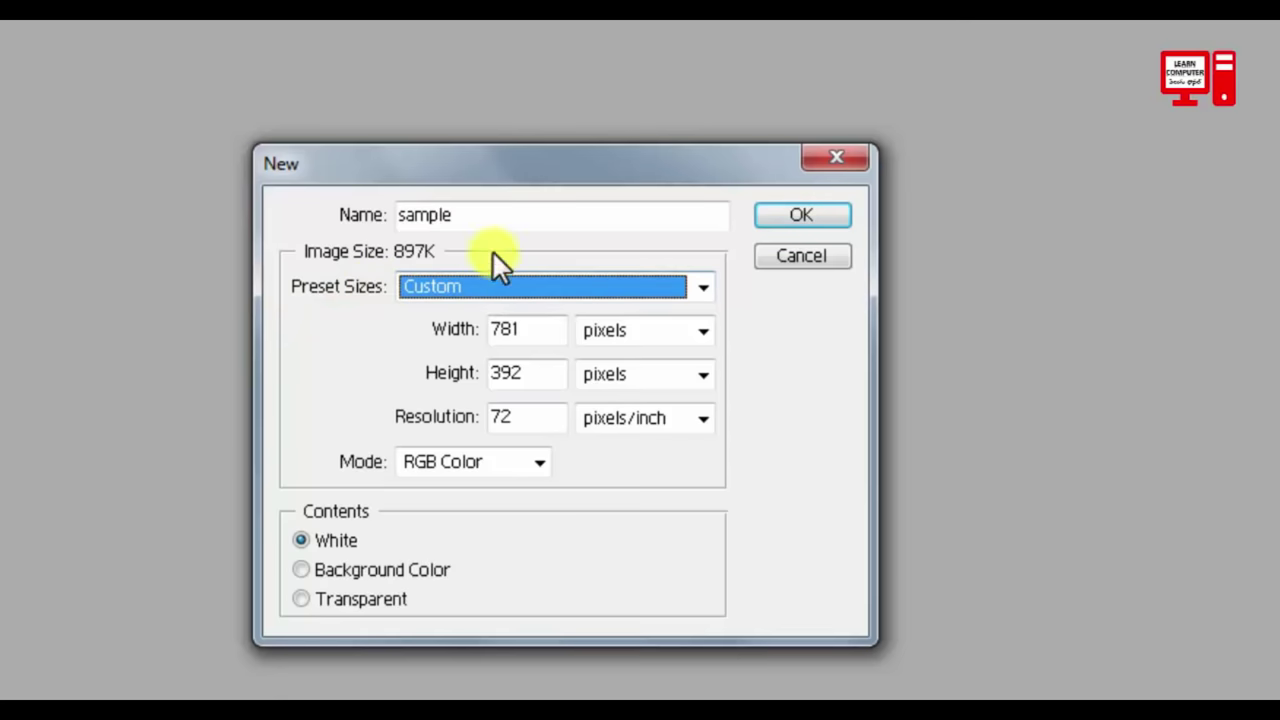
Step: Choose the 4 x 6 preset: 4 by 6 inches at 300 pixels/inch
{"action": "left_click", "coordinate": [537, 288]}
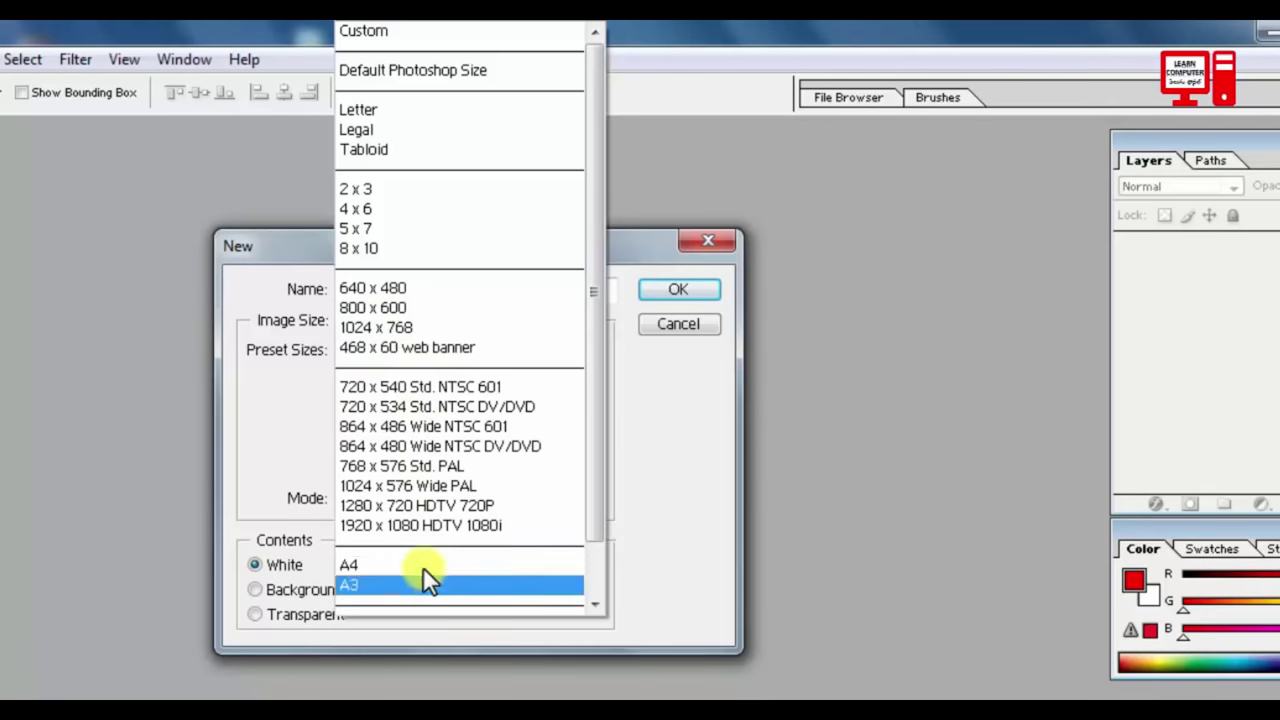
{"action": "scroll", "coordinate": [423, 567], "scroll_direction": "down", "scroll_amount": 1}
{"action": "scroll", "coordinate": [423, 555], "scroll_direction": "up", "scroll_amount": 1}
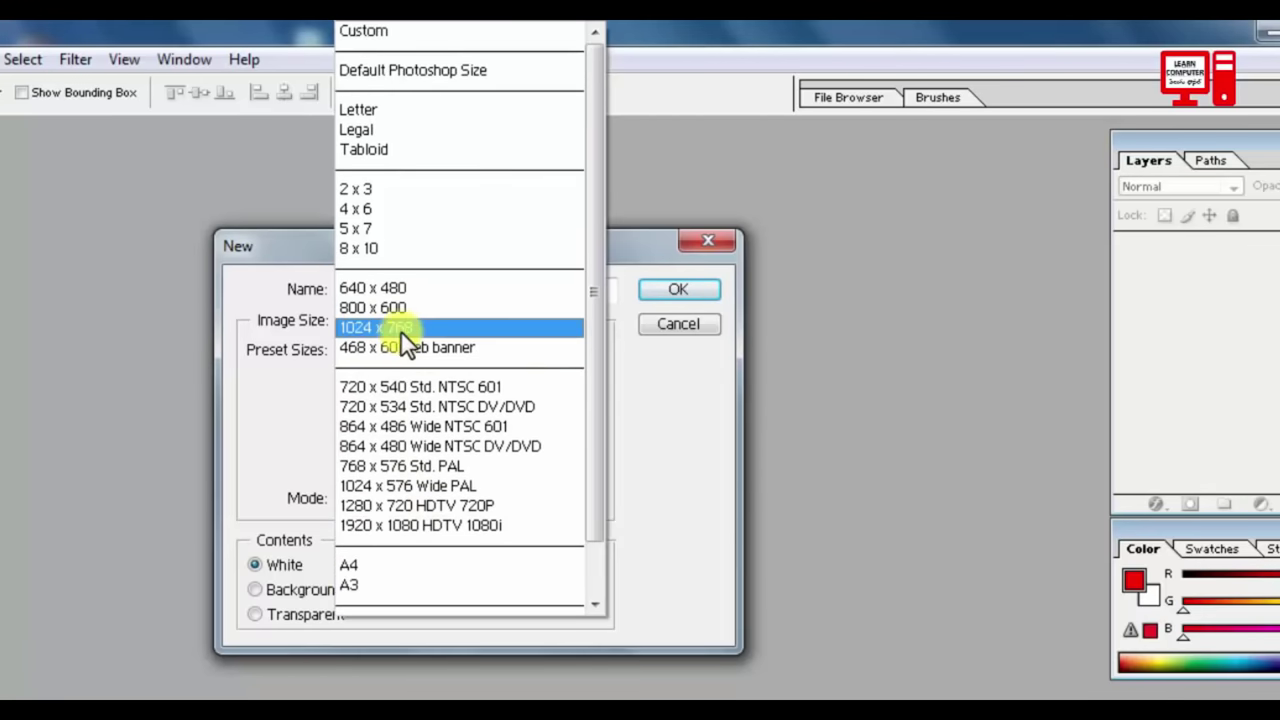
{"action": "left_click", "coordinate": [389, 212]}
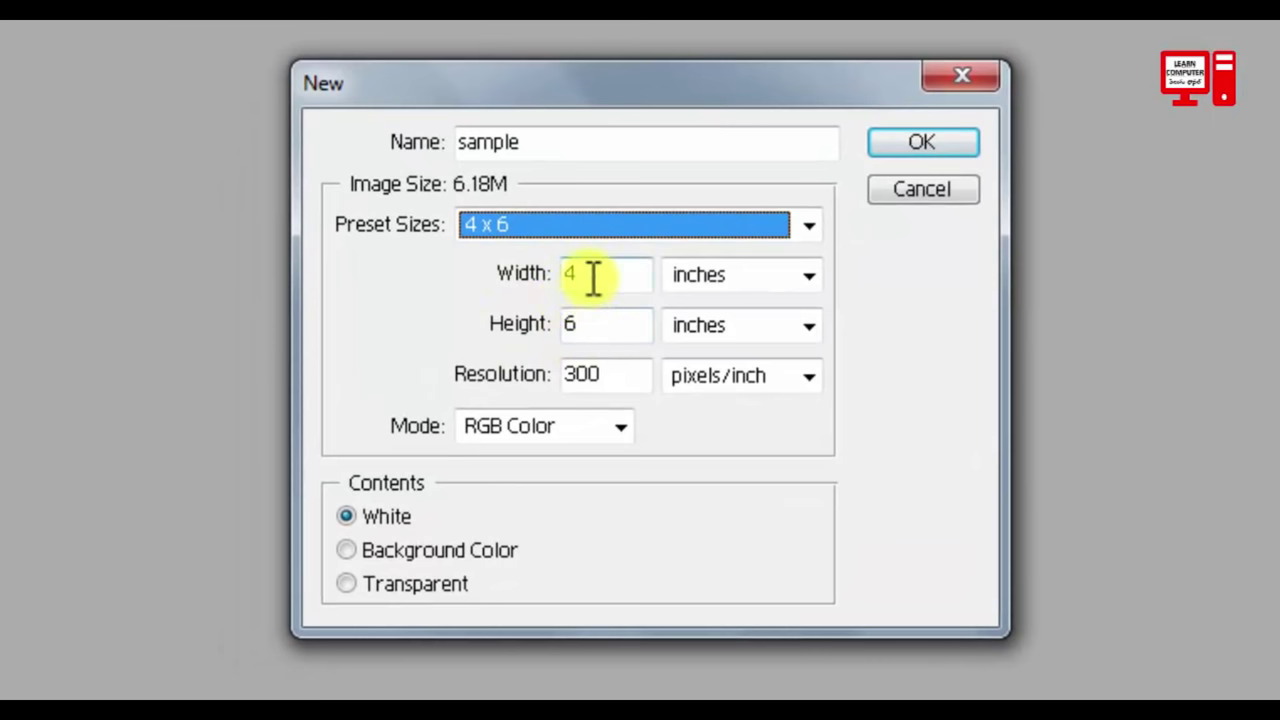
Step: Check the Width 4 and Height 6 values, keeping both units as inches
{"action": "left_click", "coordinate": [593, 278]}
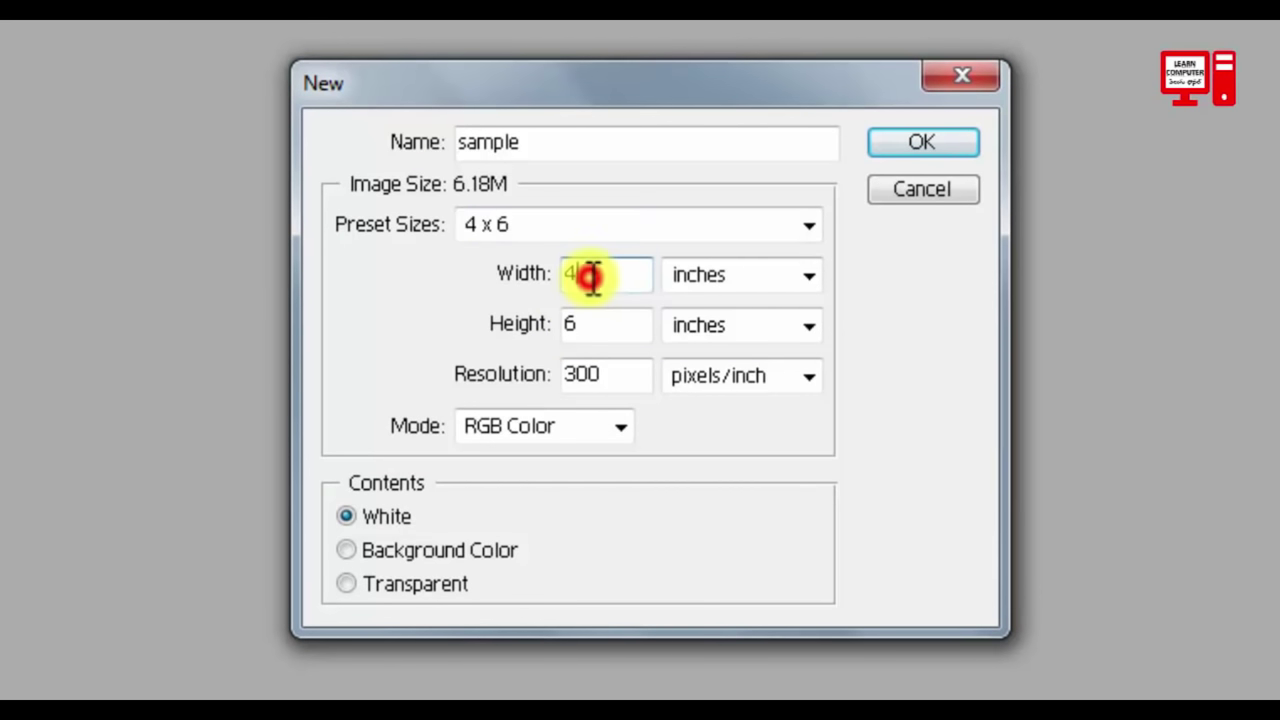
{"action": "left_click", "coordinate": [580, 328]}
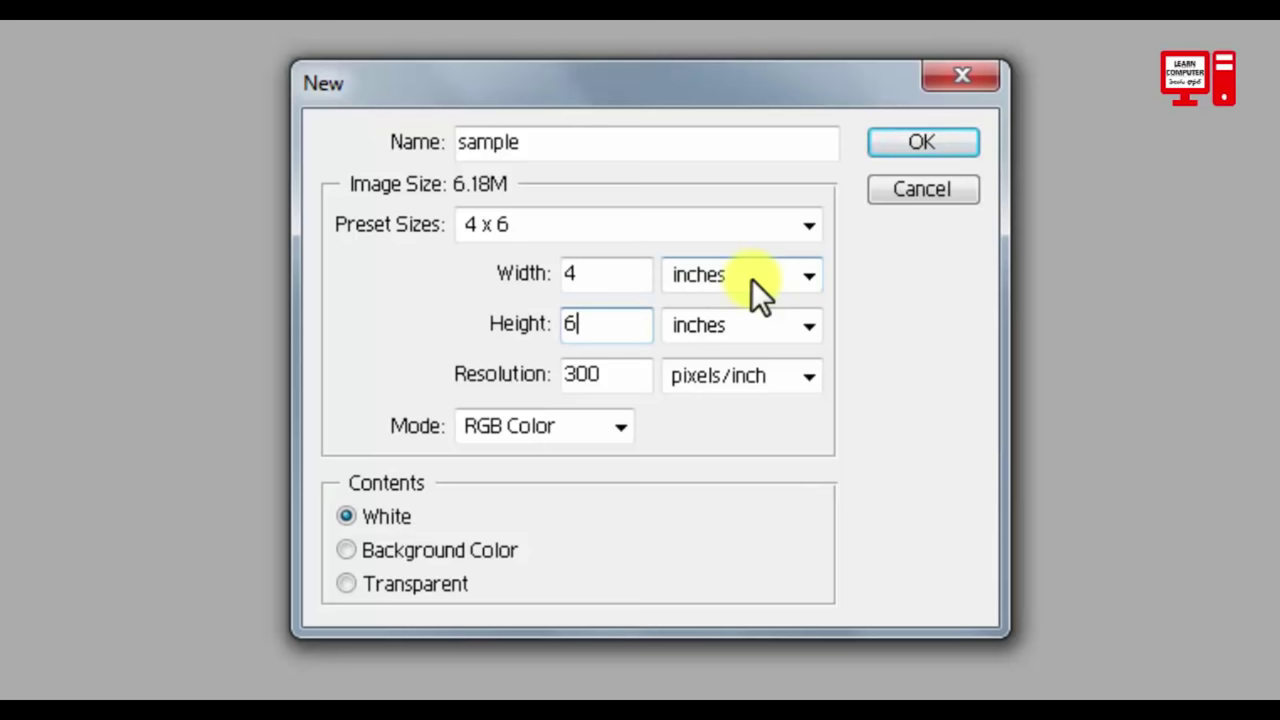
{"action": "double_click", "coordinate": [591, 277]}
{"action": "double_click", "coordinate": [598, 327]}
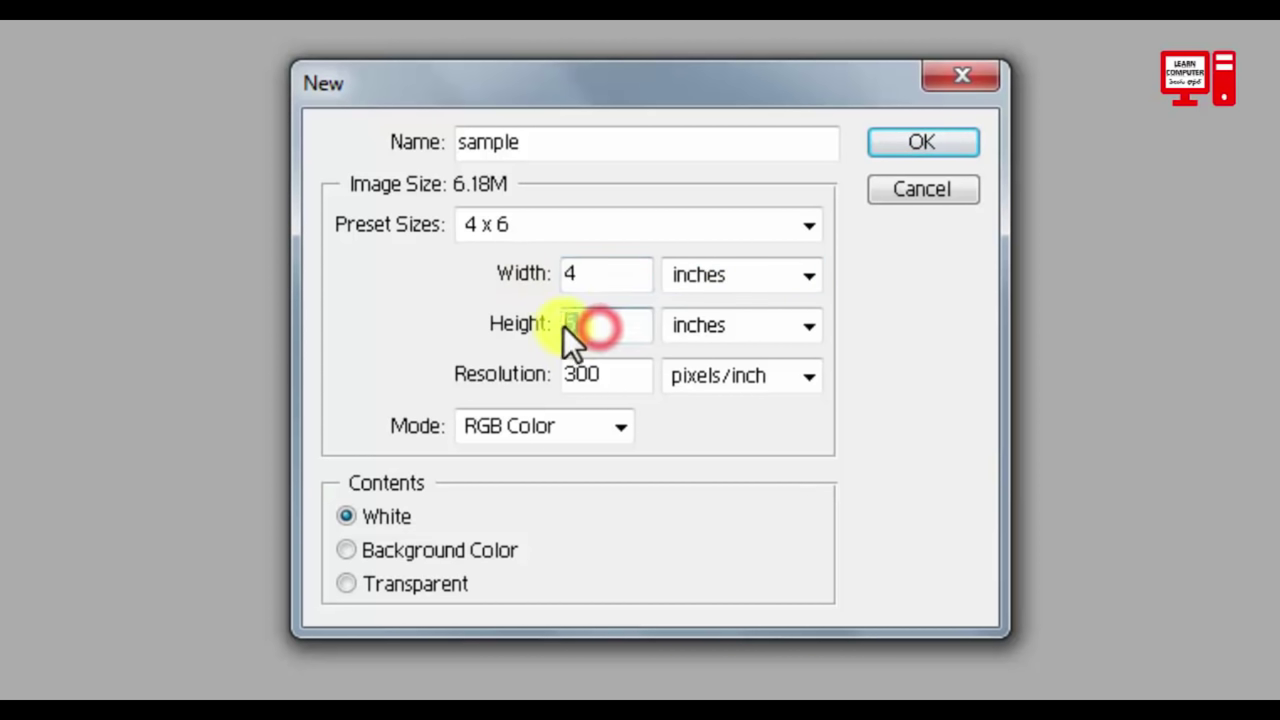
{"action": "left_click", "coordinate": [775, 279]}
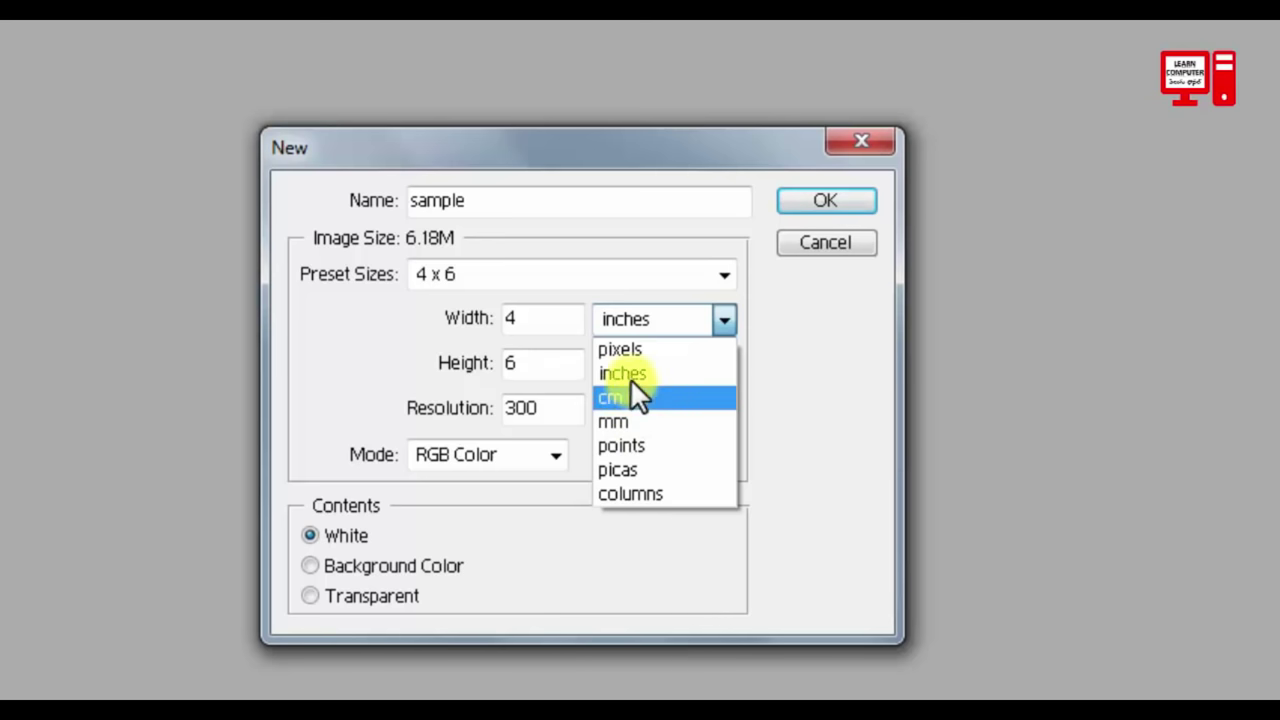
{"action": "left_click", "coordinate": [632, 375]}
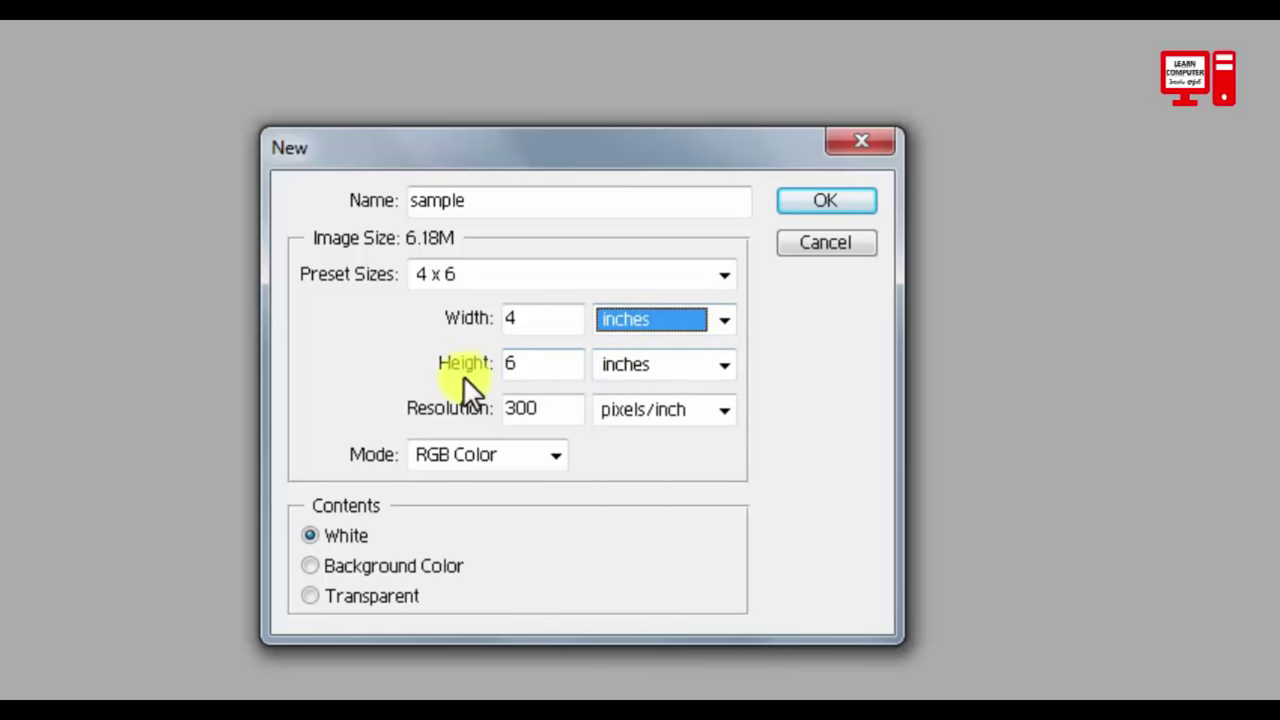
{"action": "left_click", "coordinate": [662, 376]}
{"action": "left_click", "coordinate": [627, 417]}
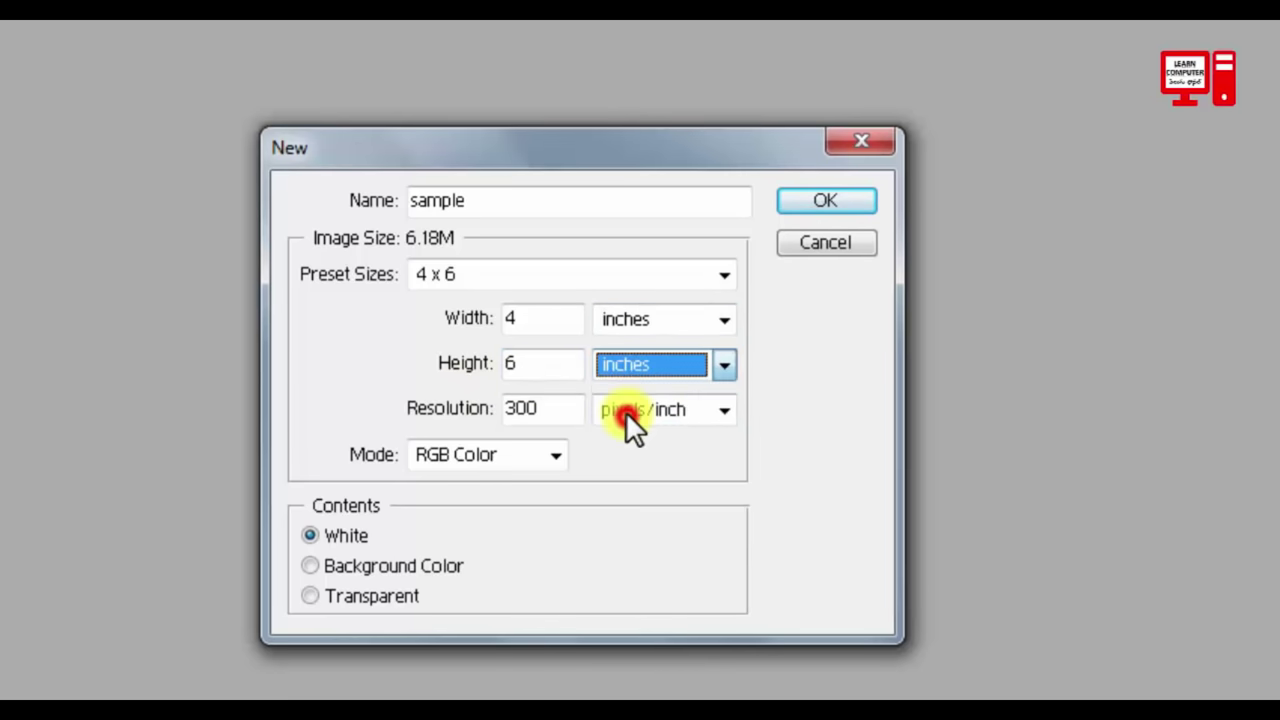
{"action": "left_click", "coordinate": [650, 318]}
{"action": "left_click", "coordinate": [651, 365]}
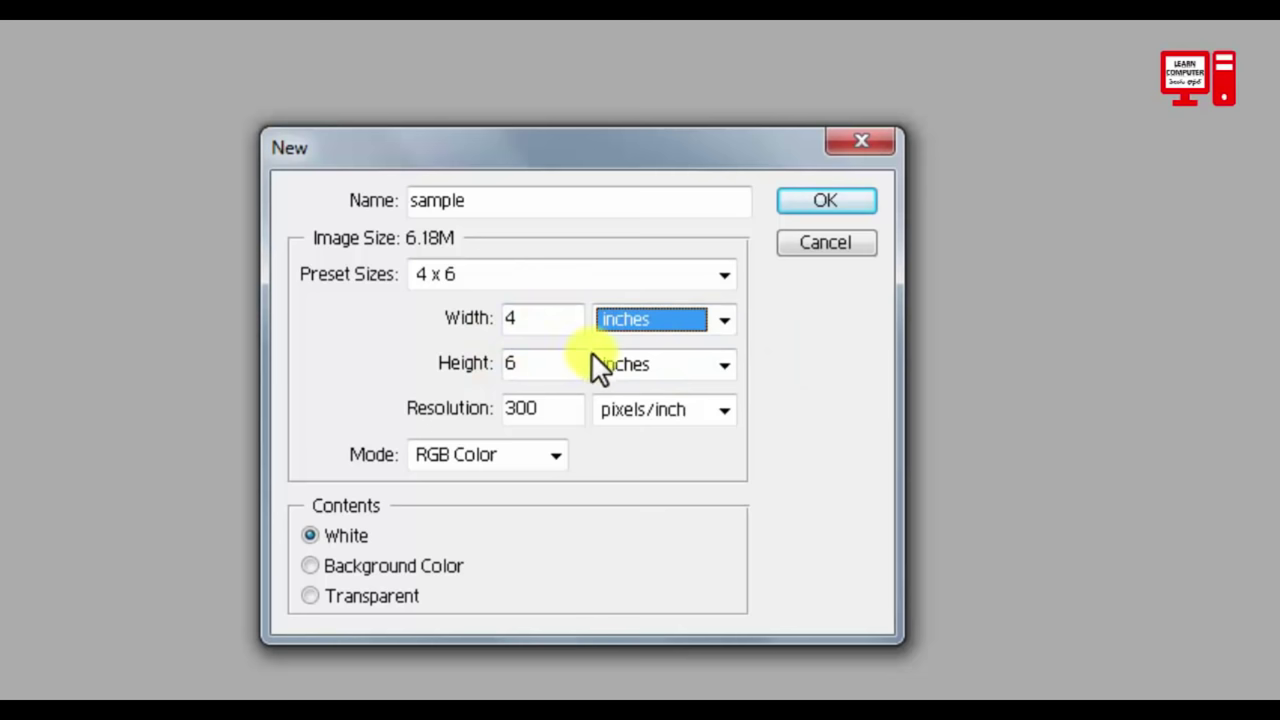
{"action": "left_click", "coordinate": [573, 414]}
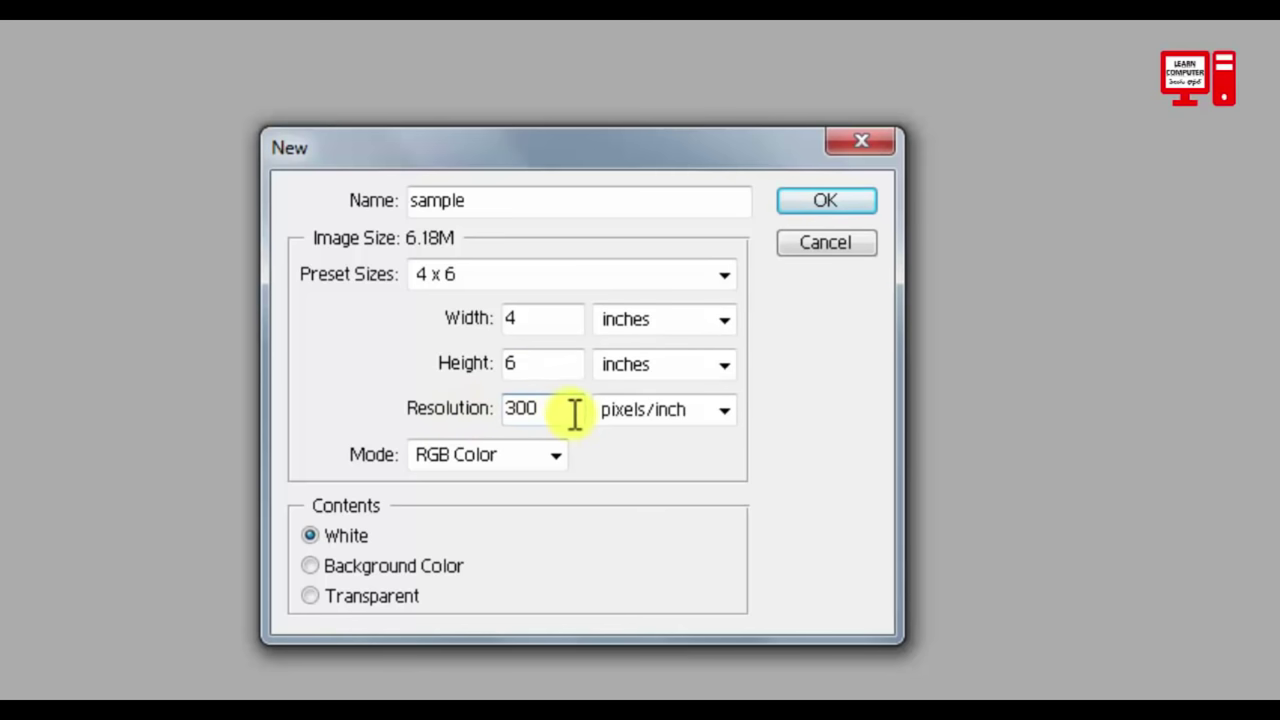
{"action": "left_click_drag", "start_coordinate": [543, 409], "coordinate": [495, 420]}
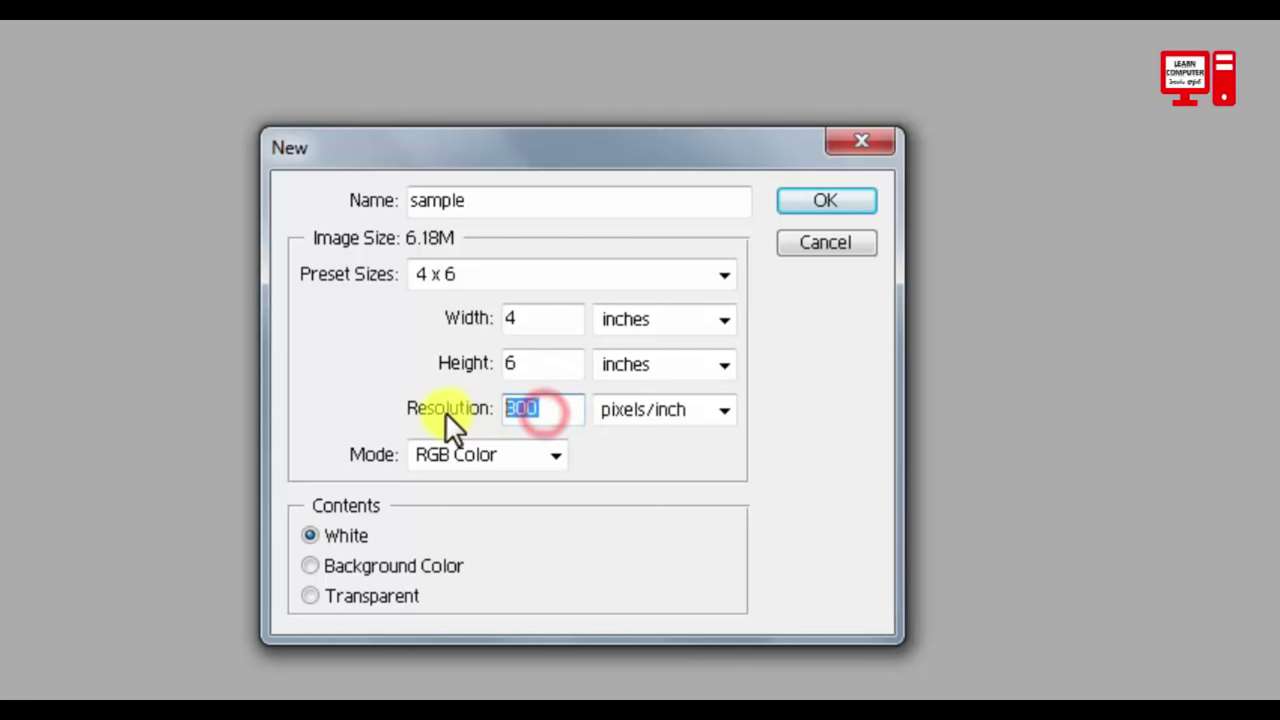
{"action": "type", "text": "100"}
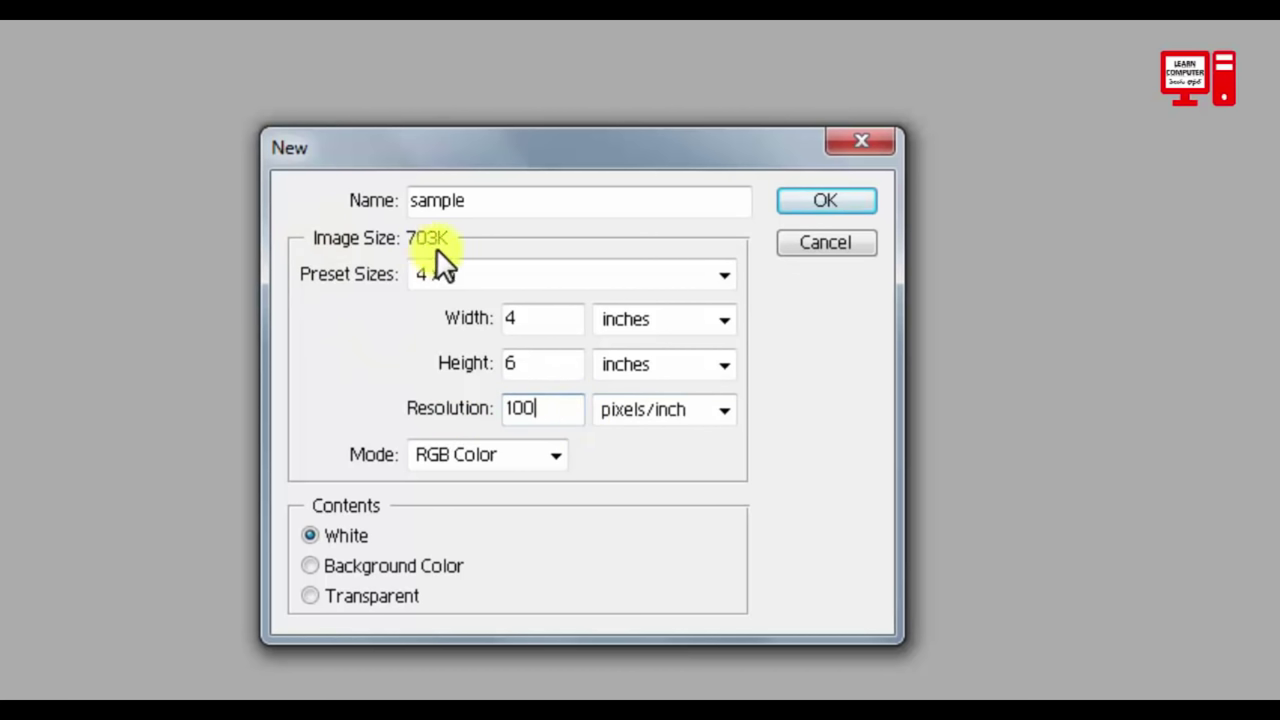
{"action": "double_click", "coordinate": [546, 414]}
{"action": "type", "text": "300"}
{"action": "left_click_drag", "start_coordinate": [543, 410], "coordinate": [518, 410]}
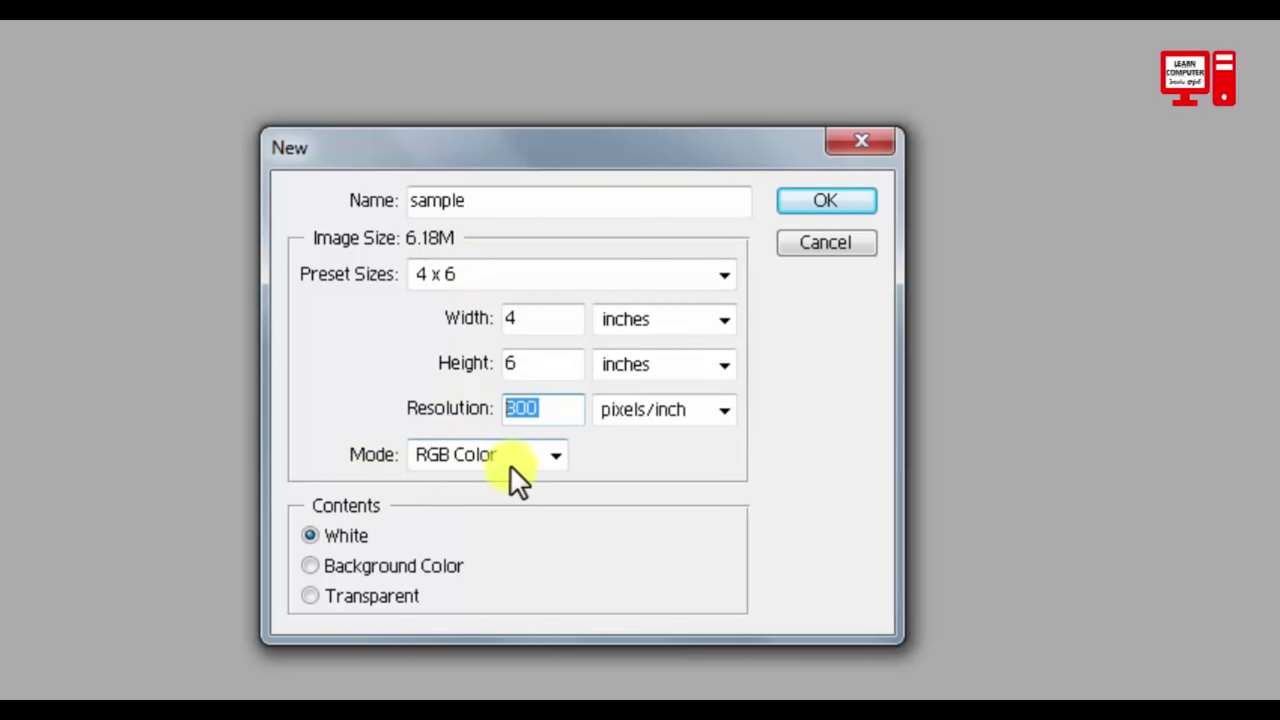
{"action": "left_click", "coordinate": [540, 461]}
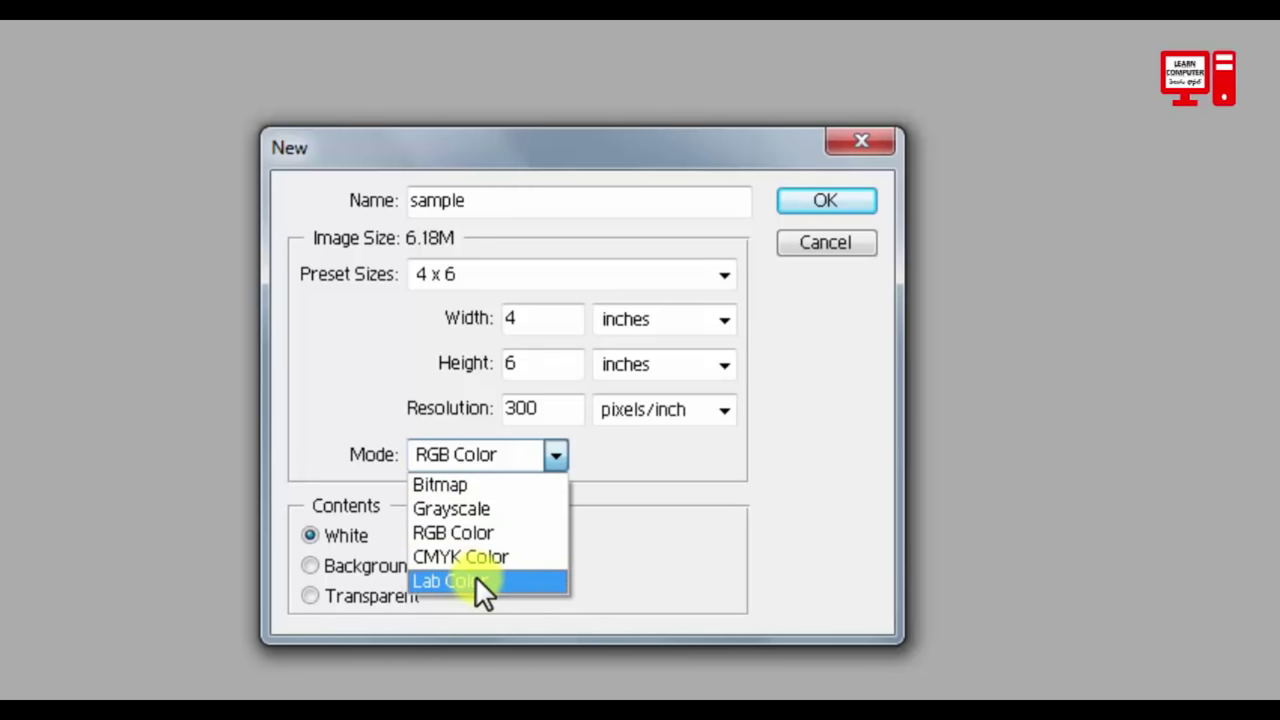
{"action": "left_click", "coordinate": [652, 468]}
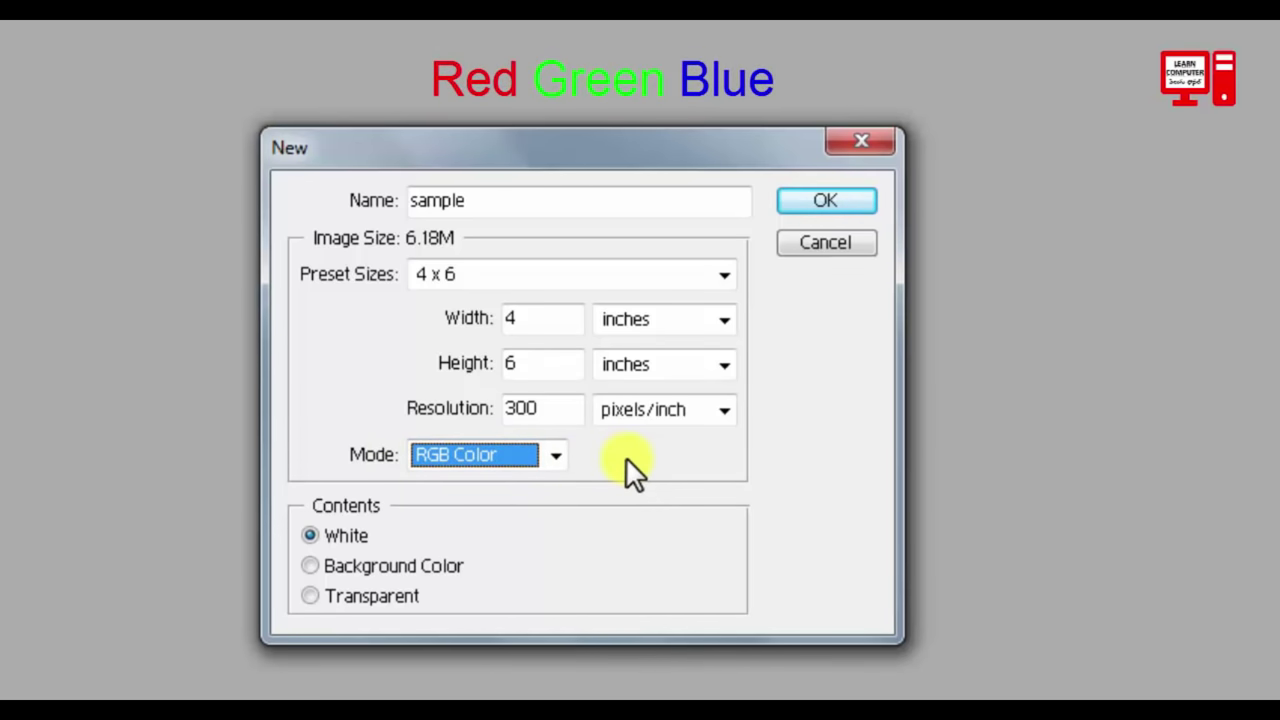
{"action": "left_click", "coordinate": [569, 463]}
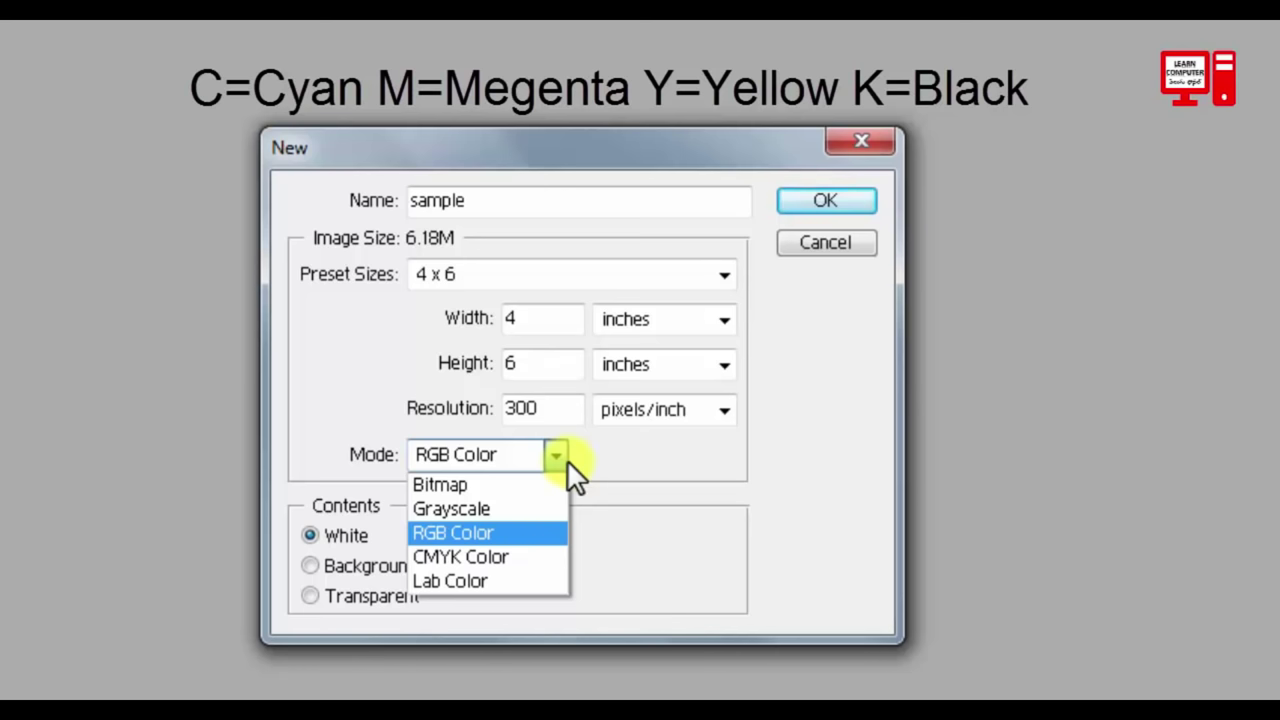
{"action": "left_click", "coordinate": [463, 530]}
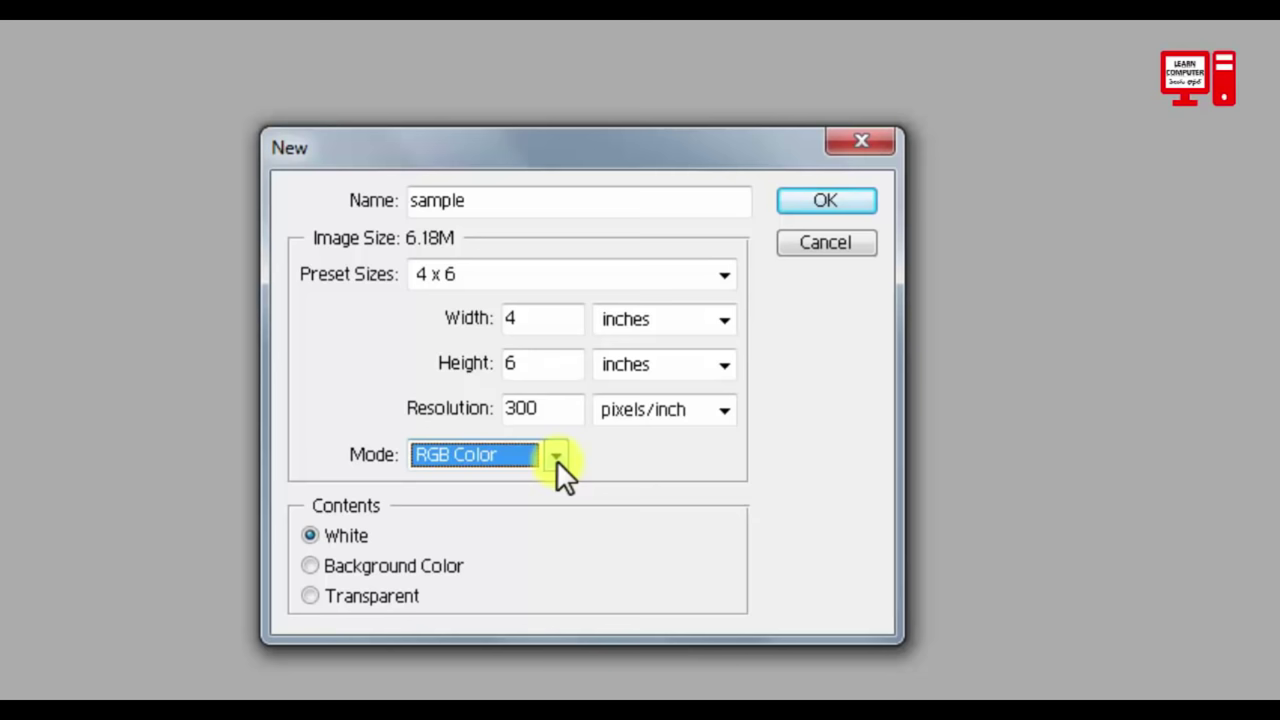
{"action": "left_click", "coordinate": [556, 459]}
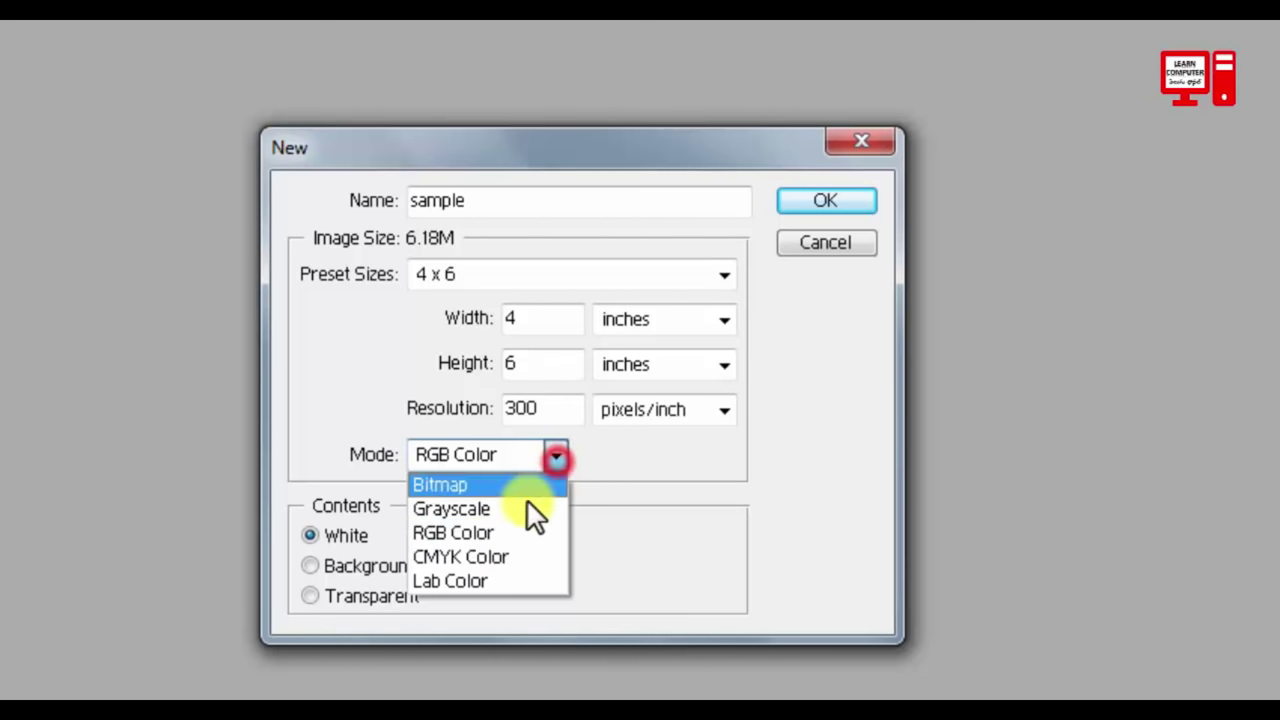
{"action": "left_click", "coordinate": [480, 558]}
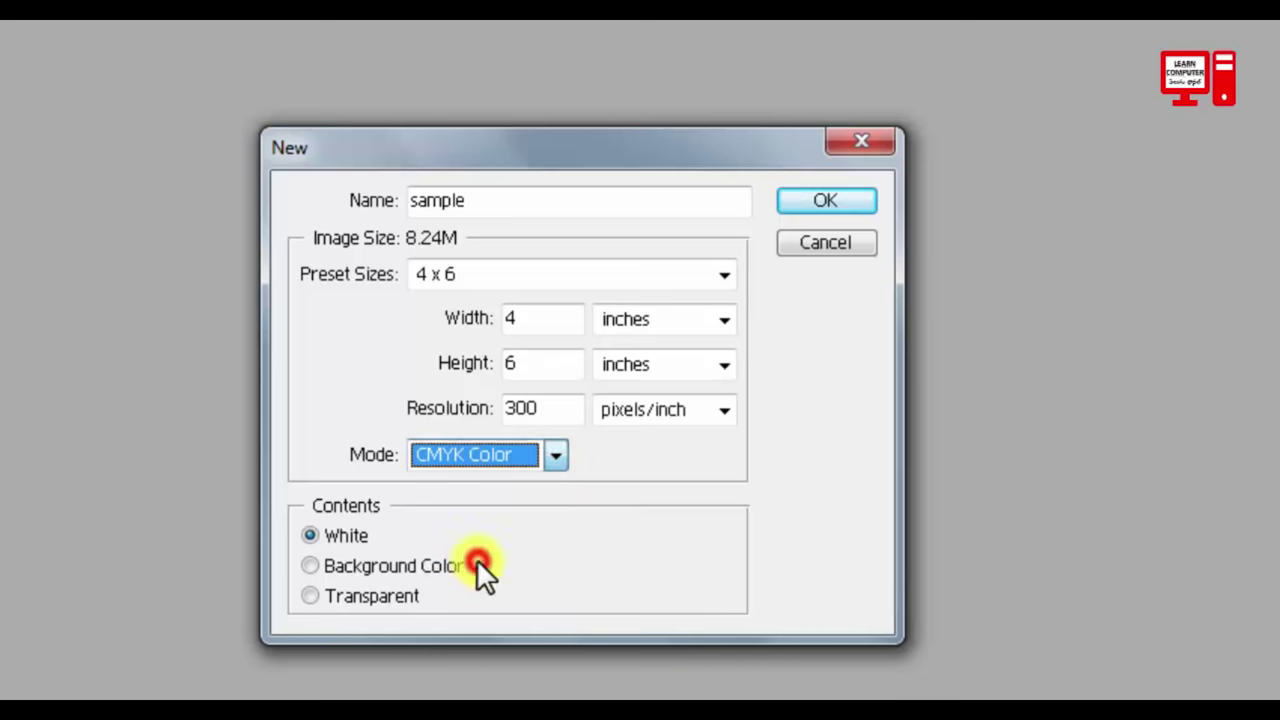
{"action": "left_click", "coordinate": [556, 460]}
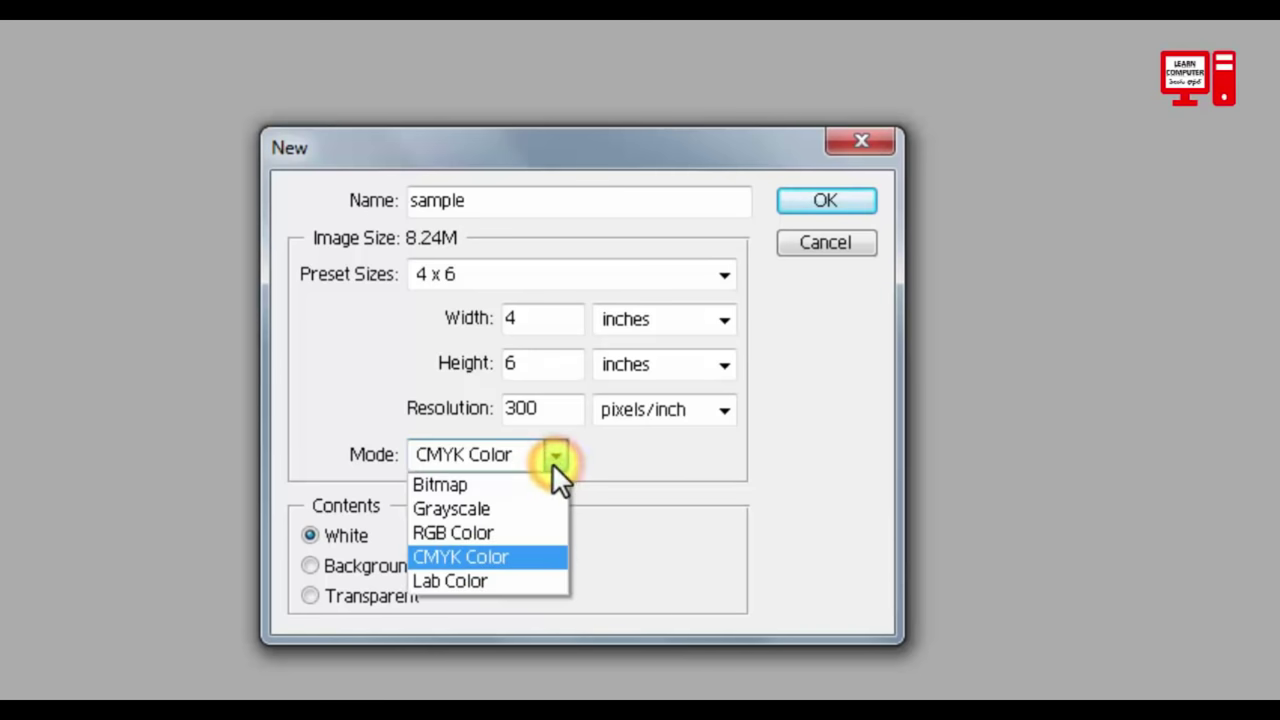
{"action": "left_click", "coordinate": [485, 532]}
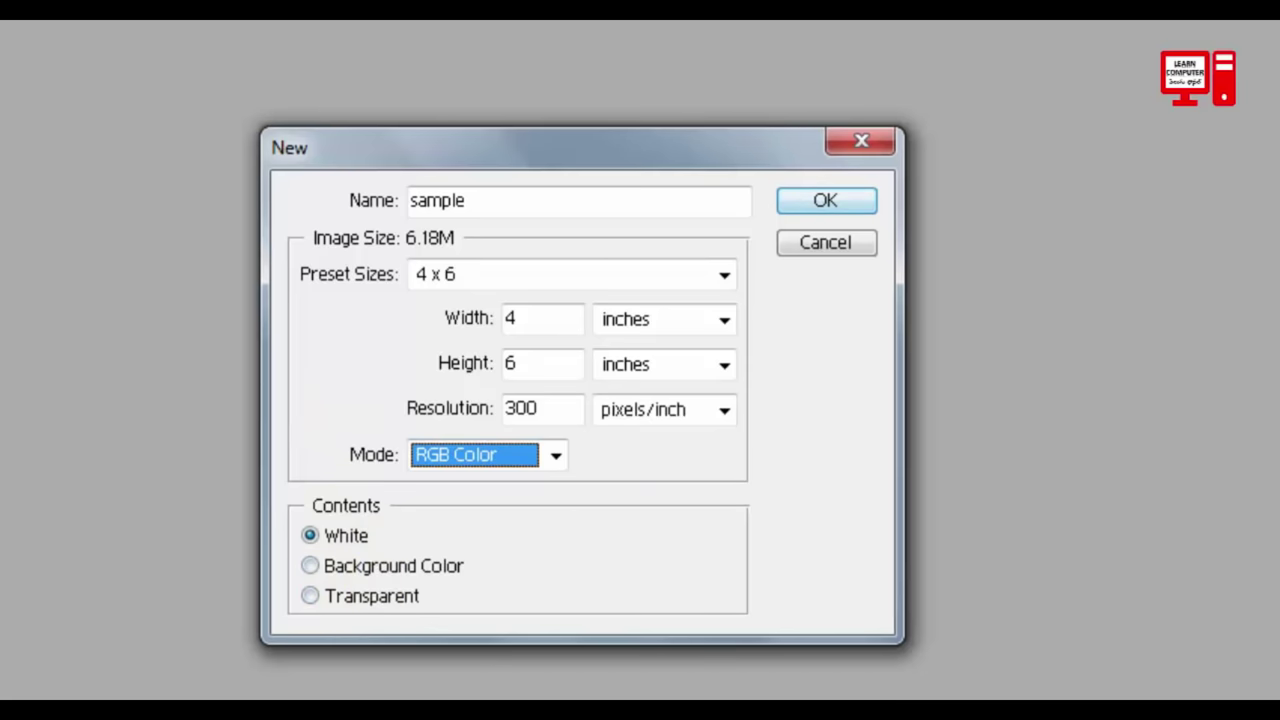
Step: Set Contents to White and create the 4 x 6 inch sample document
{"action": "left_click", "coordinate": [311, 566]}
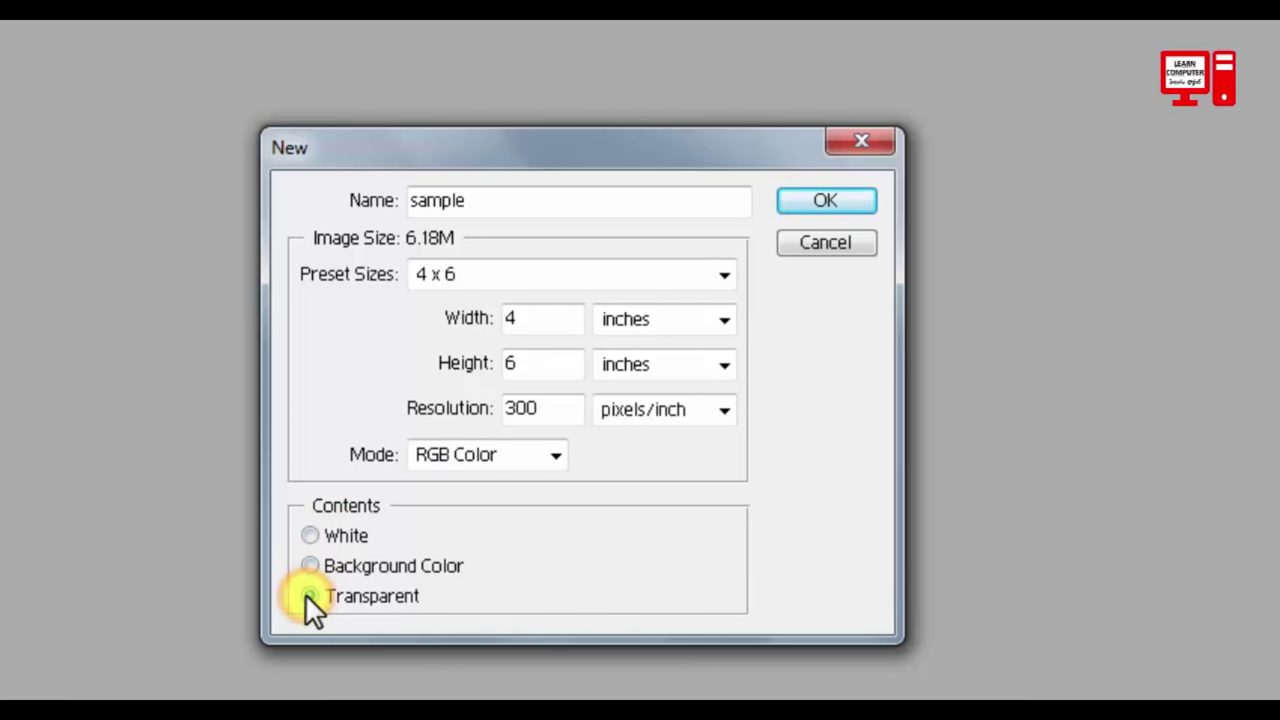
{"action": "left_click", "coordinate": [311, 535]}
{"action": "left_click", "coordinate": [831, 200]}
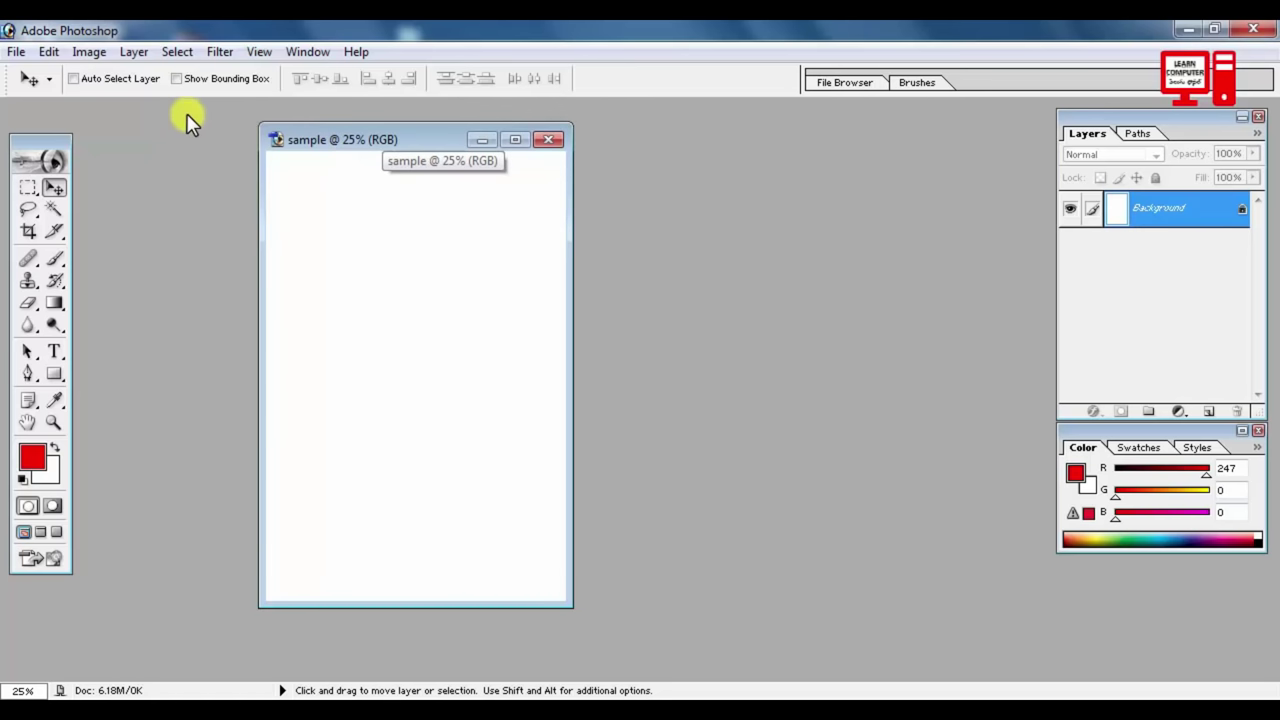
Step: Open Image Size from the title-bar context menu, showing 1200 x 1800 pixels at 300 ppi
{"action": "right_click", "coordinate": [405, 145]}
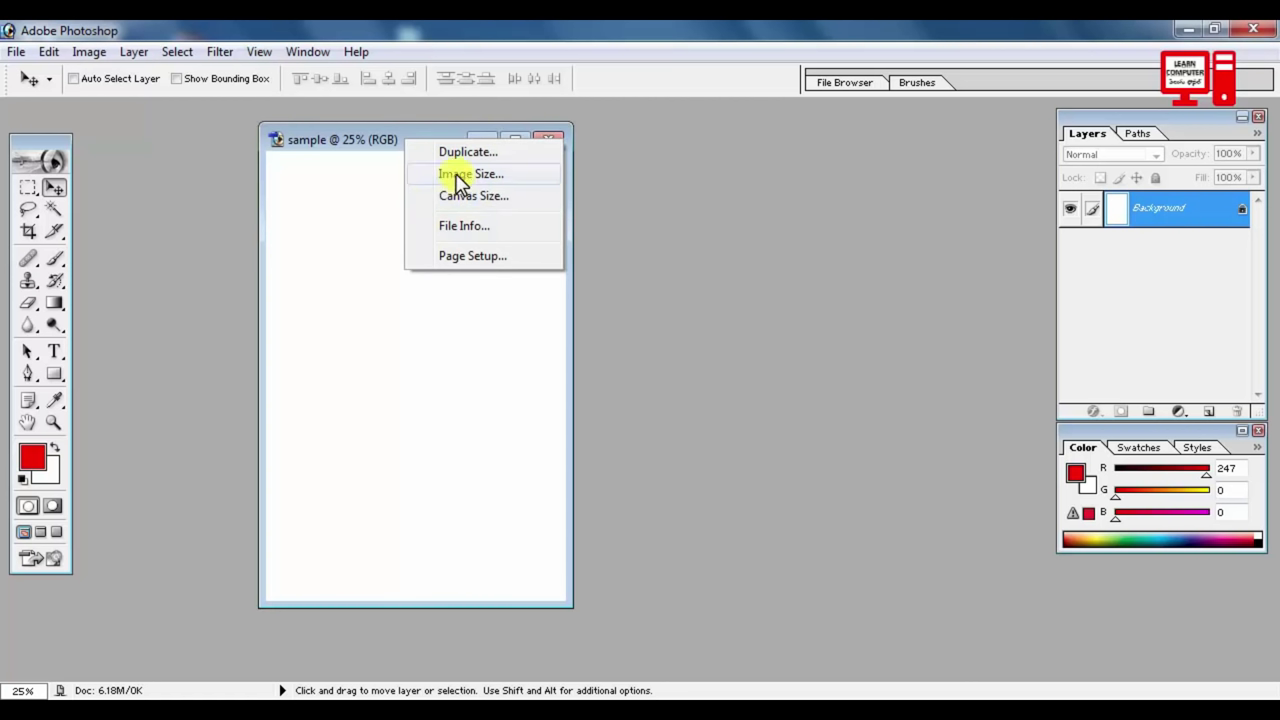
{"action": "left_click", "coordinate": [458, 176]}
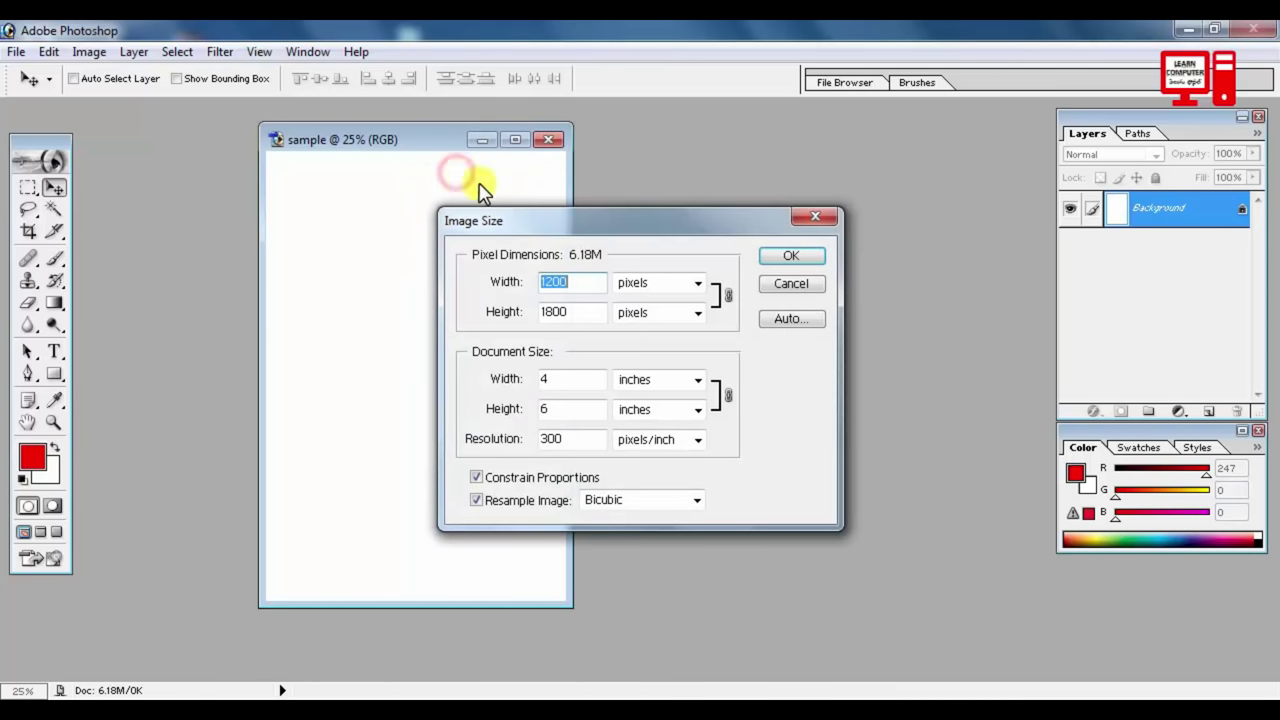